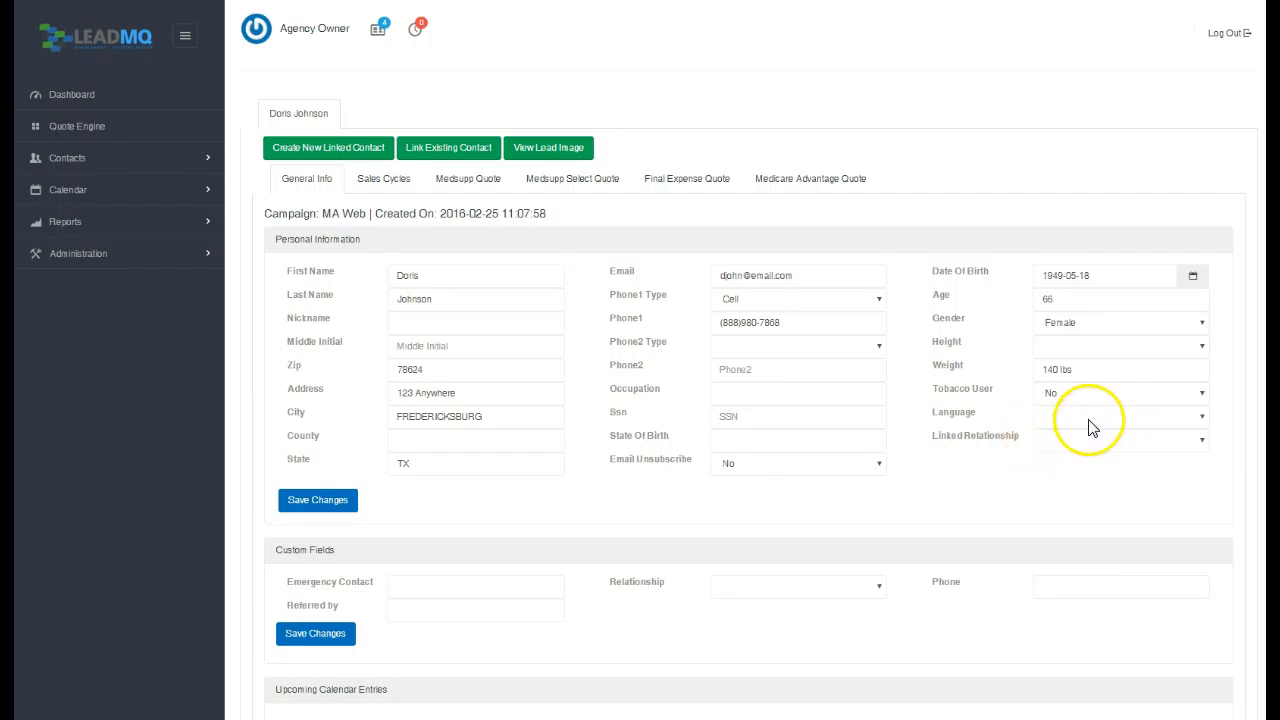
Enter LIPITOR at EQ 10MG BASE as the new drug entry.
scroll(640, 360, "down", 3)
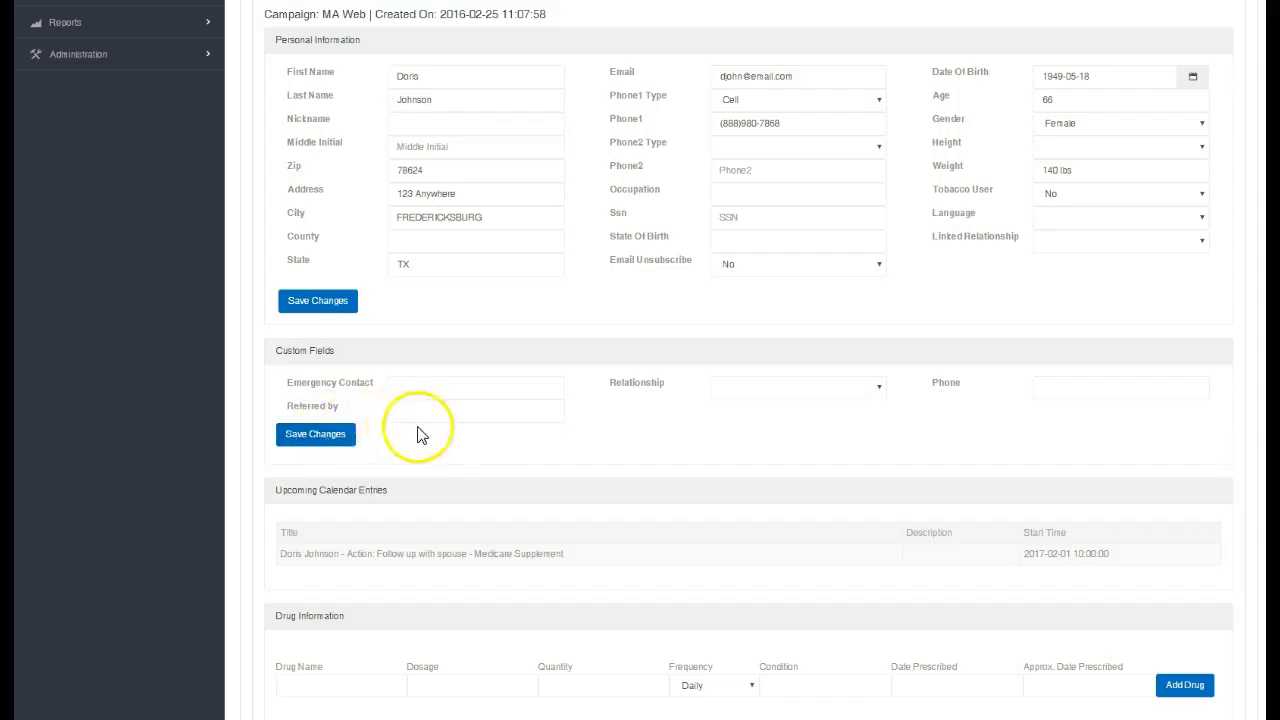
scroll(533, 440, "down", 1)
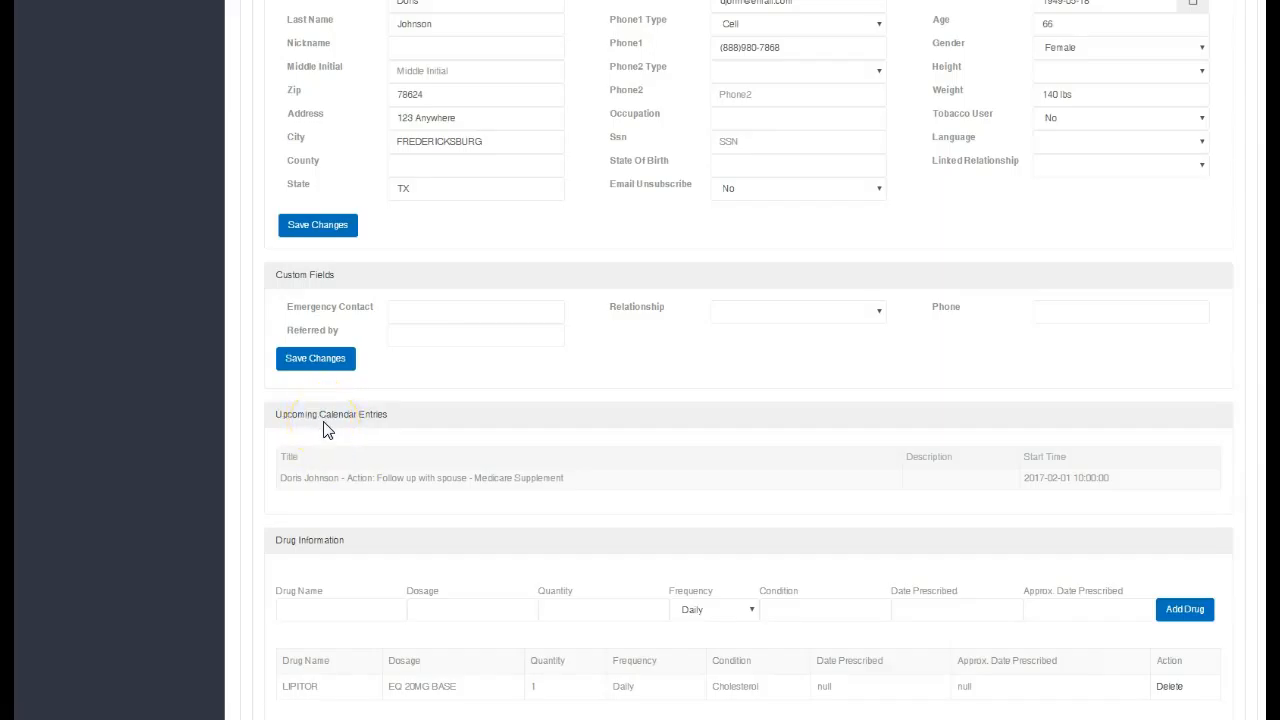
scroll(323, 430, "down", 1)
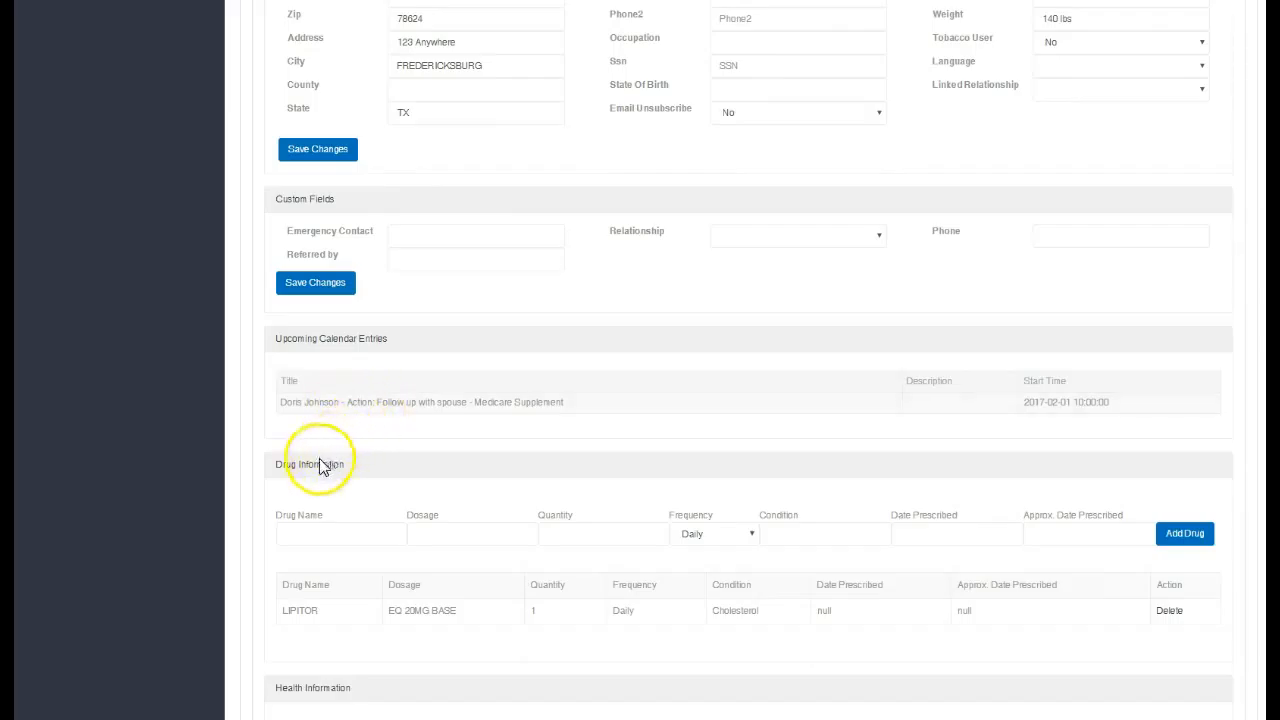
scroll(312, 470, "down", 1)
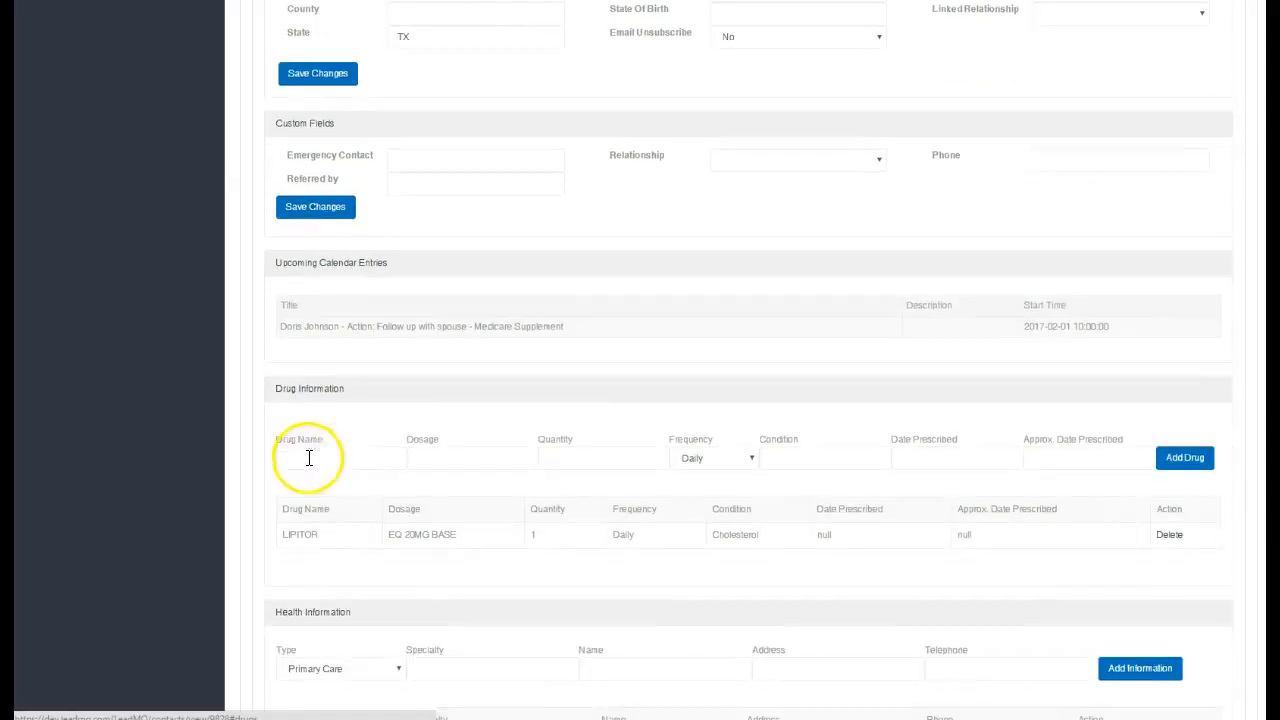
left_click(328, 455)
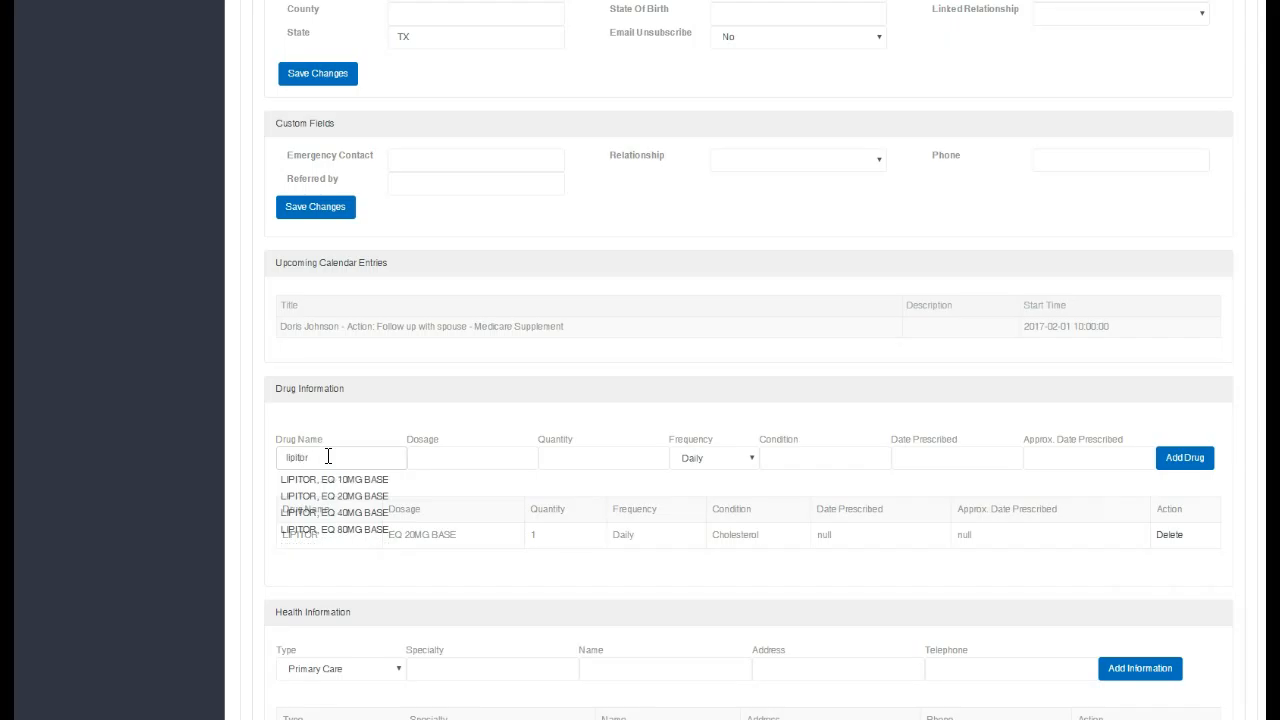
left_click(332, 480)
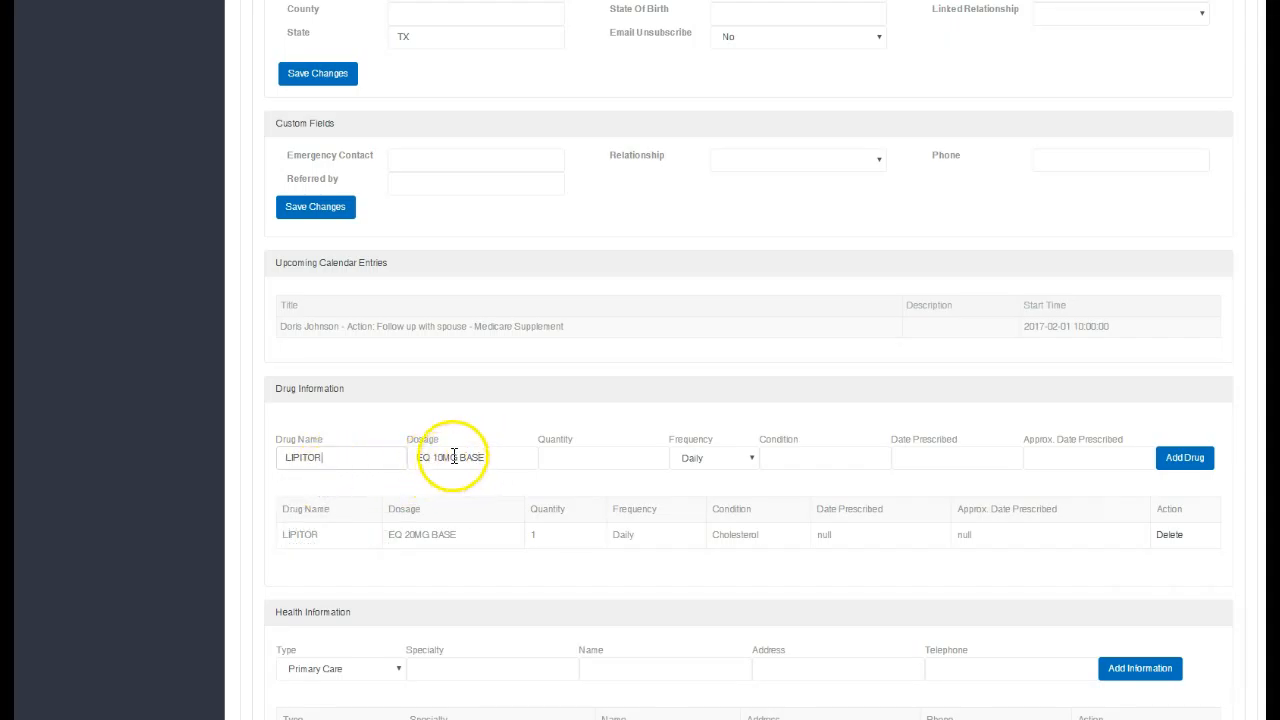
Check the Health Information Type list, then switch to the lead's Sales Cycles.
scroll(452, 455, "down", 2)
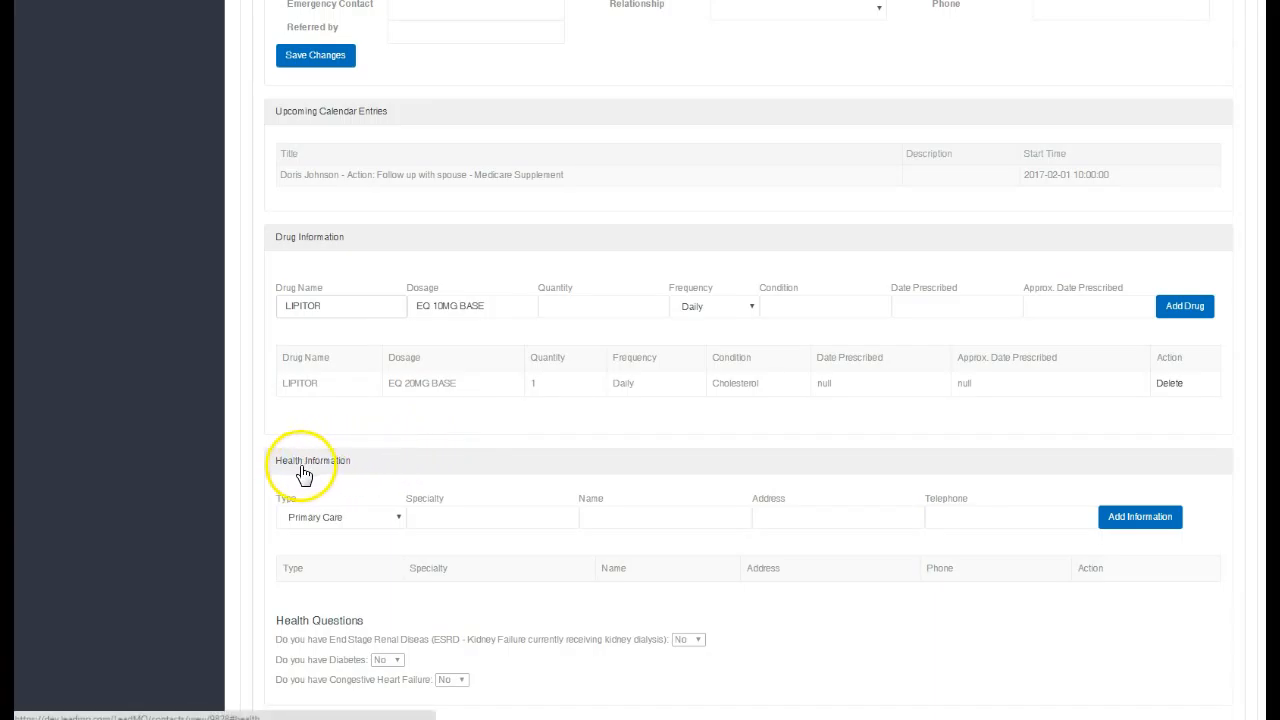
left_click(354, 518)
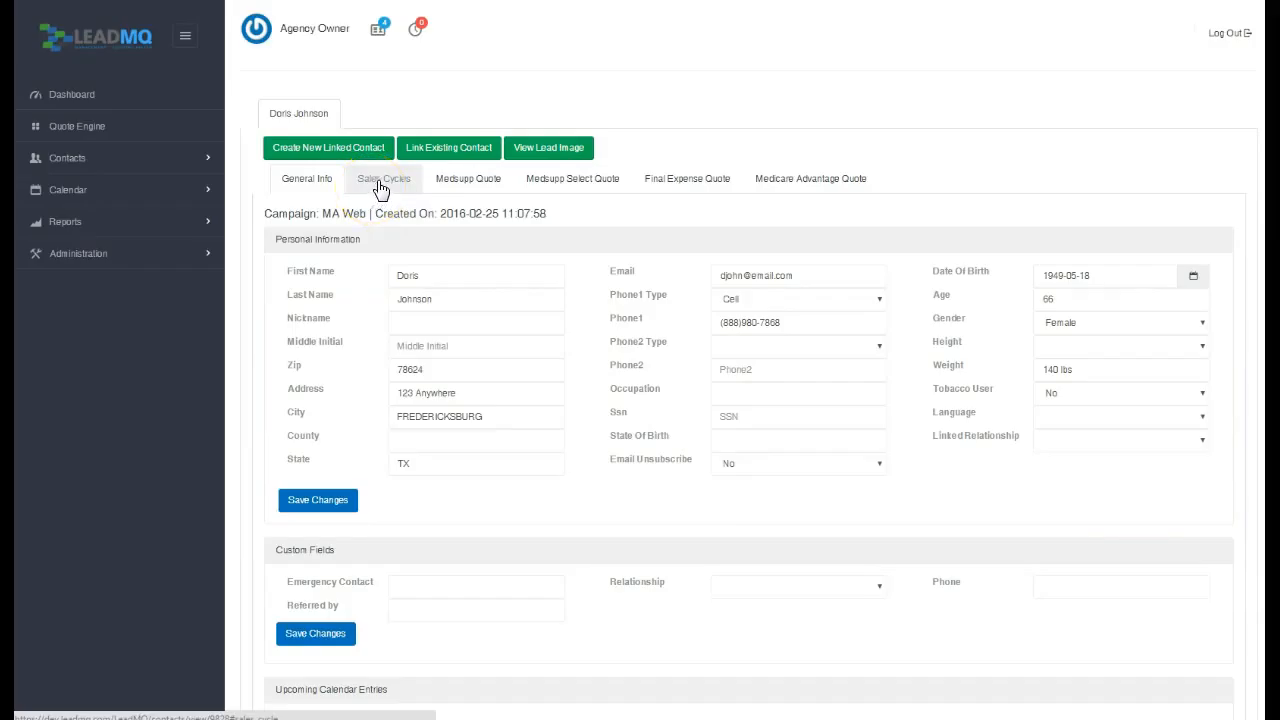
left_click(380, 185)
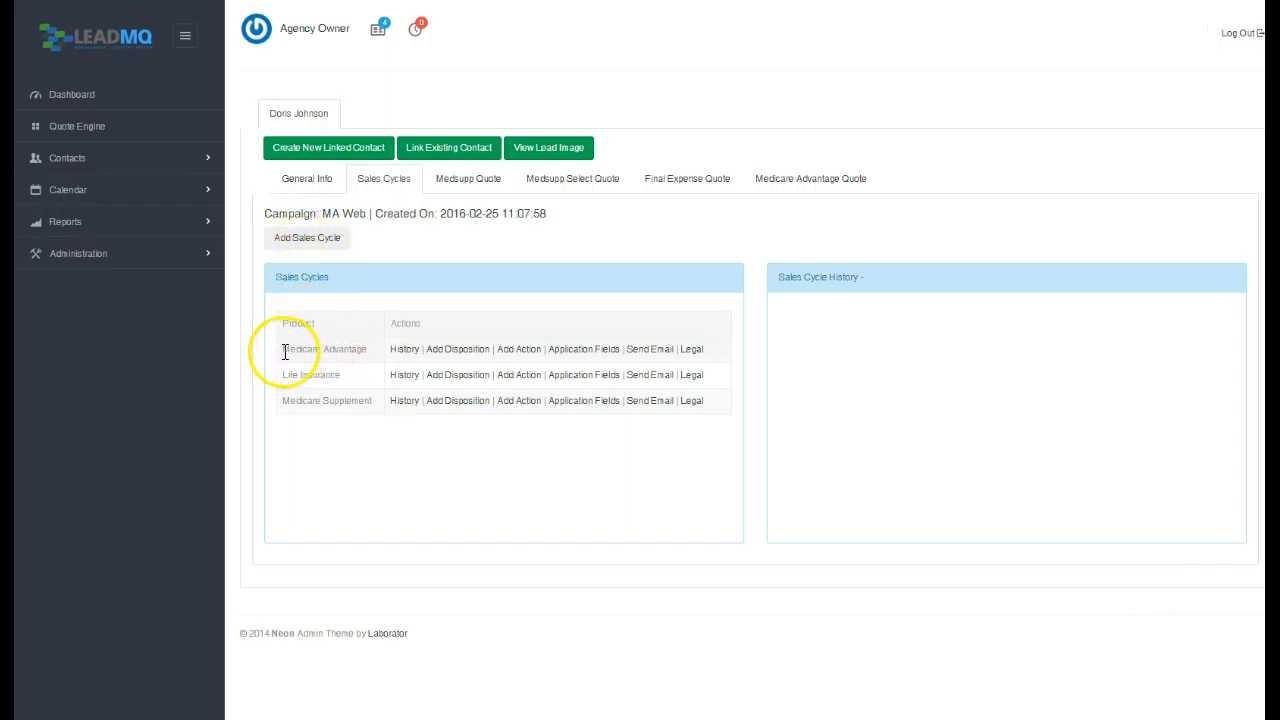
Highlight the Medicare Advantage, Life Insurance and Medicare Supplement sales cycle rows, then deselect them.
left_click_drag(287, 351, 707, 401)
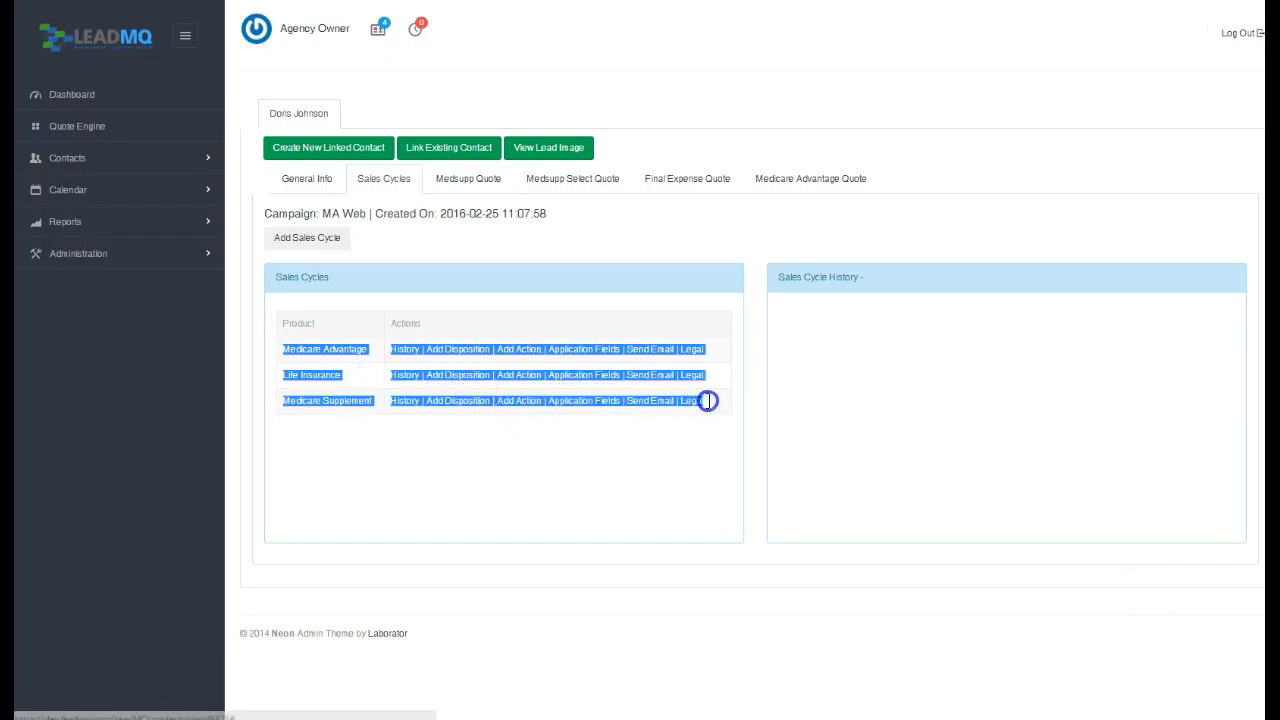
left_click(414, 442)
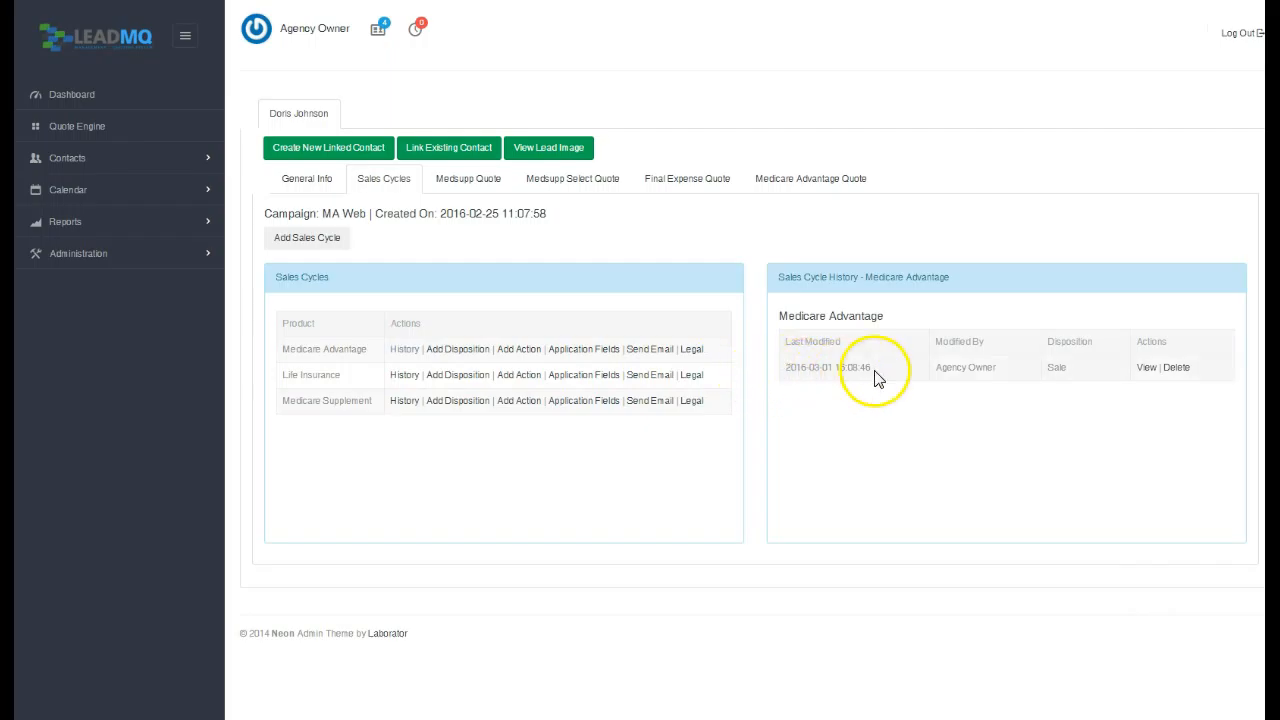
Review the Sale disposition details and disposition choices unsaved, then start a Medicare Advantage action.
left_click(1146, 368)
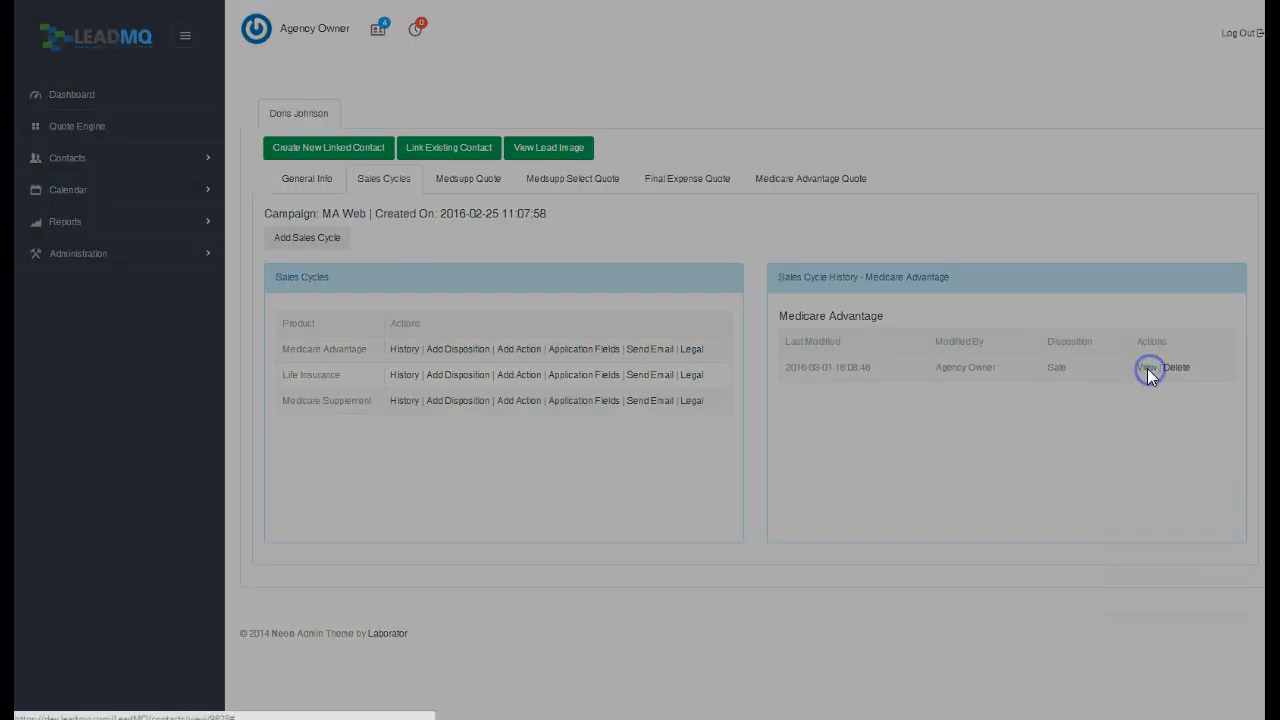
left_click(857, 39)
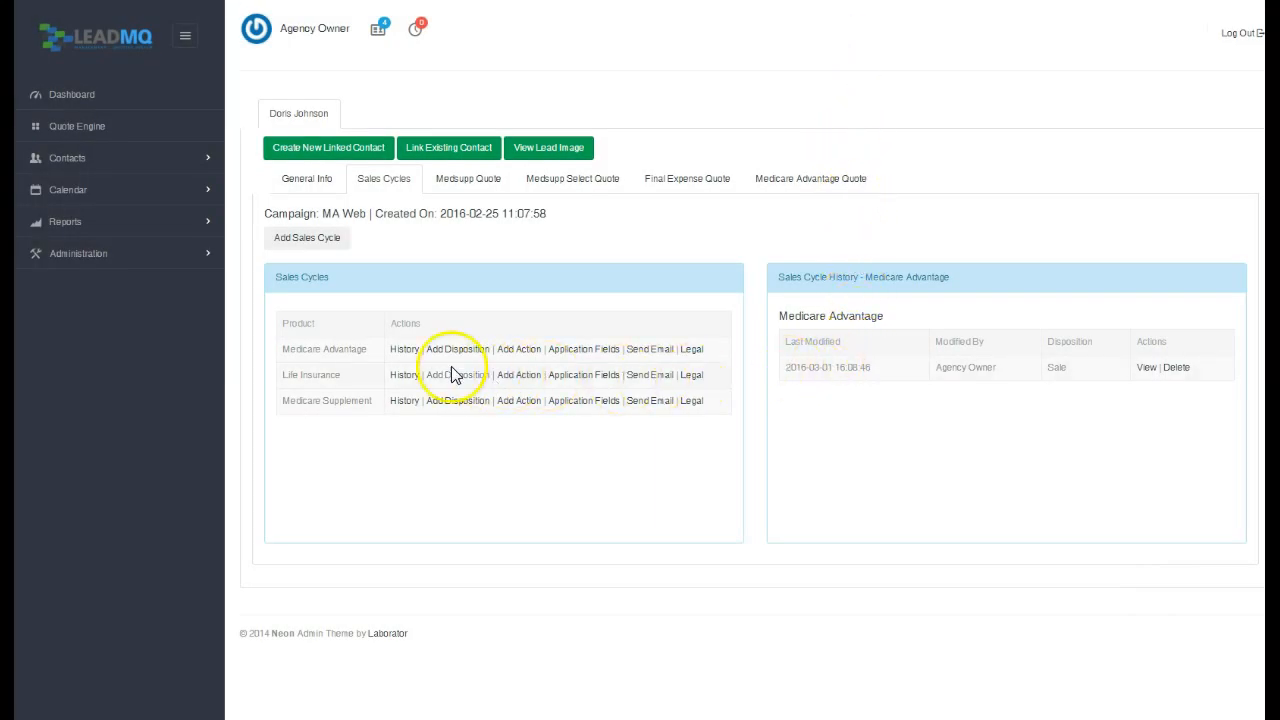
left_click(455, 352)
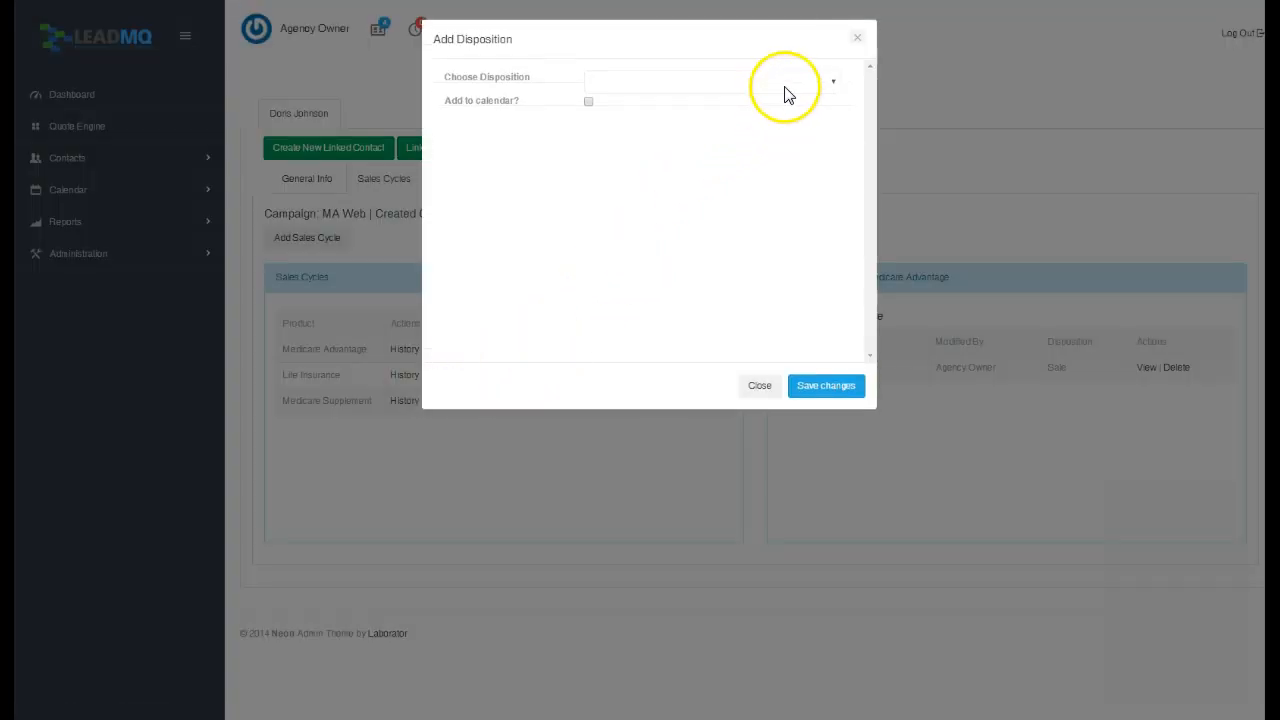
left_click(785, 89)
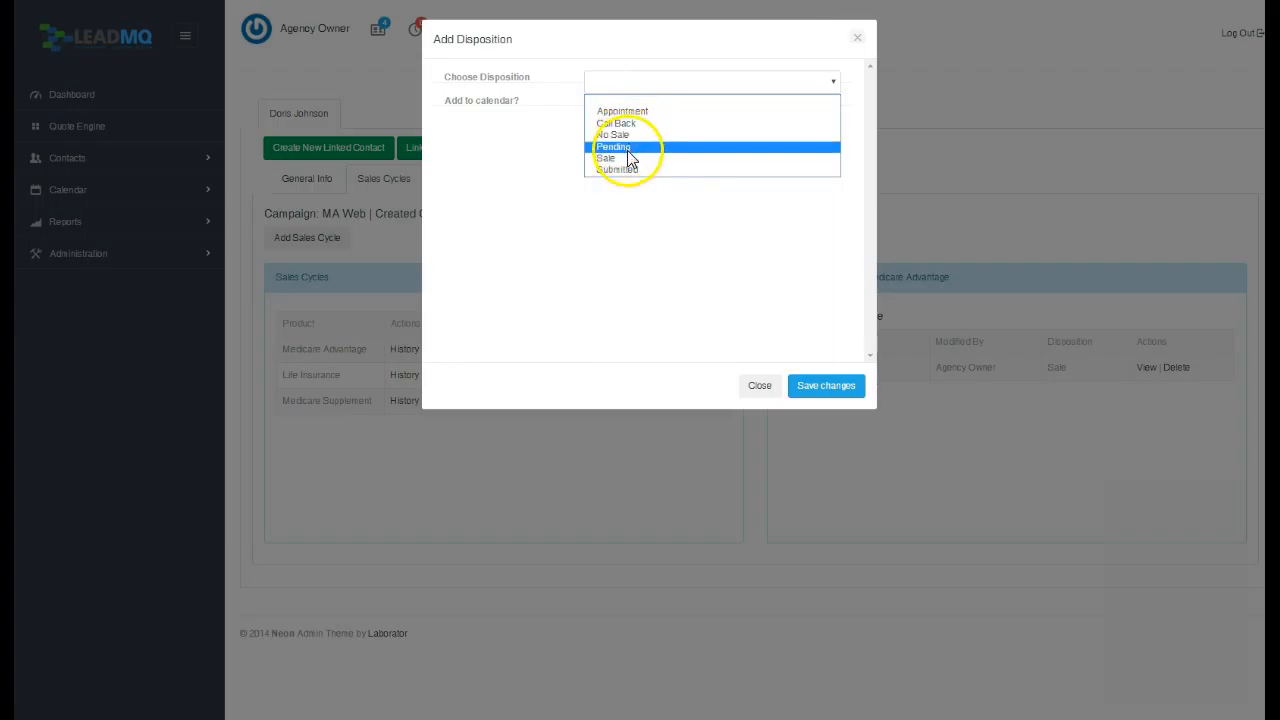
left_click(857, 40)
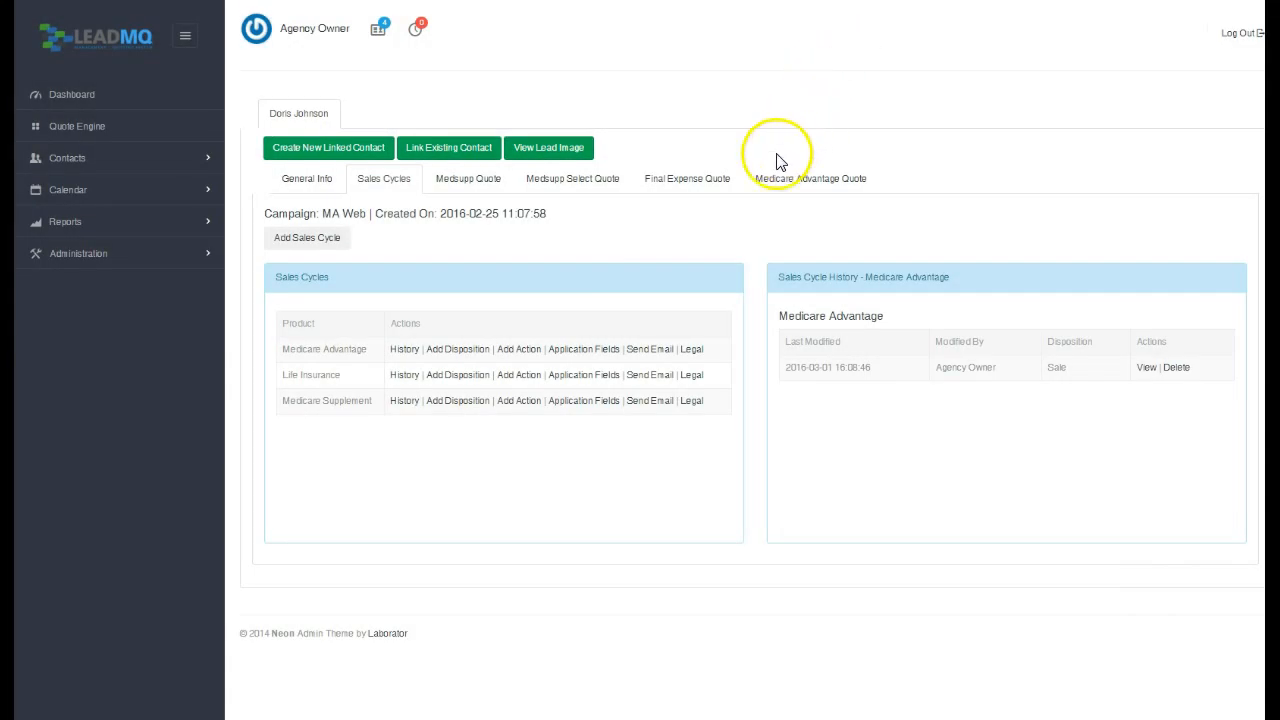
left_click(517, 349)
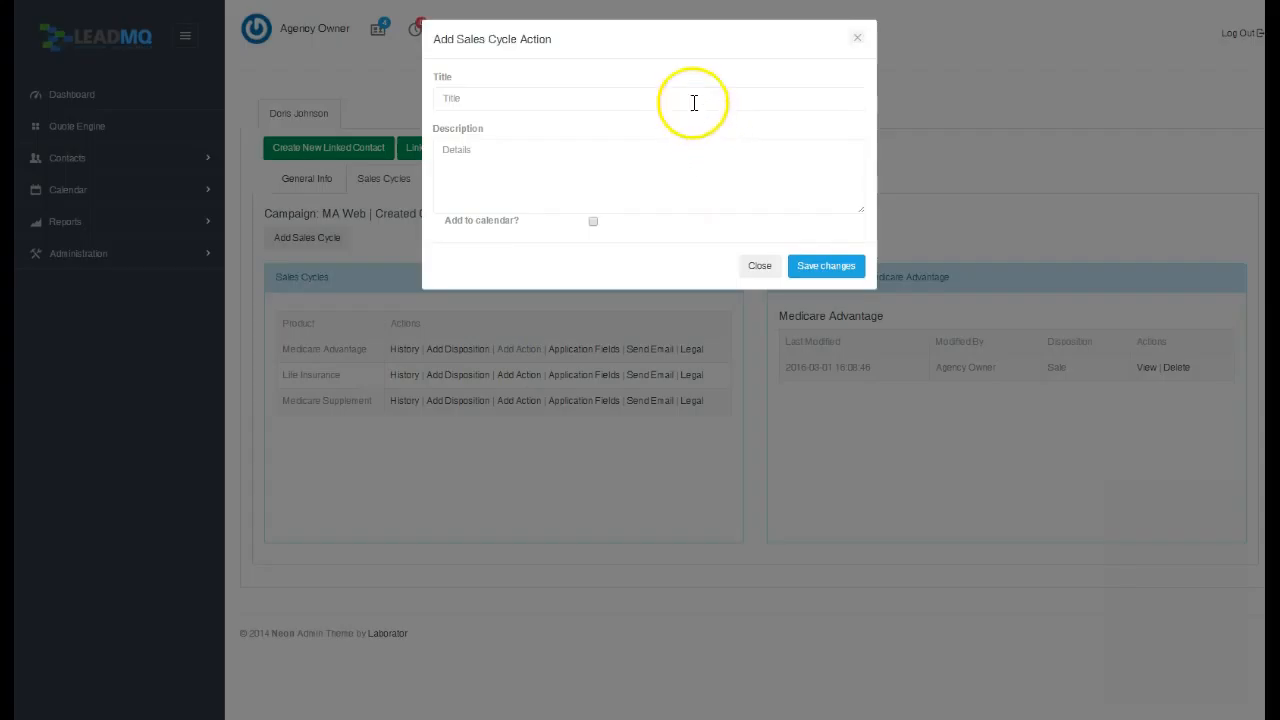
Tick Add to calendar, discard the new action, and open Medicare Advantage application fields.
left_click(592, 222)
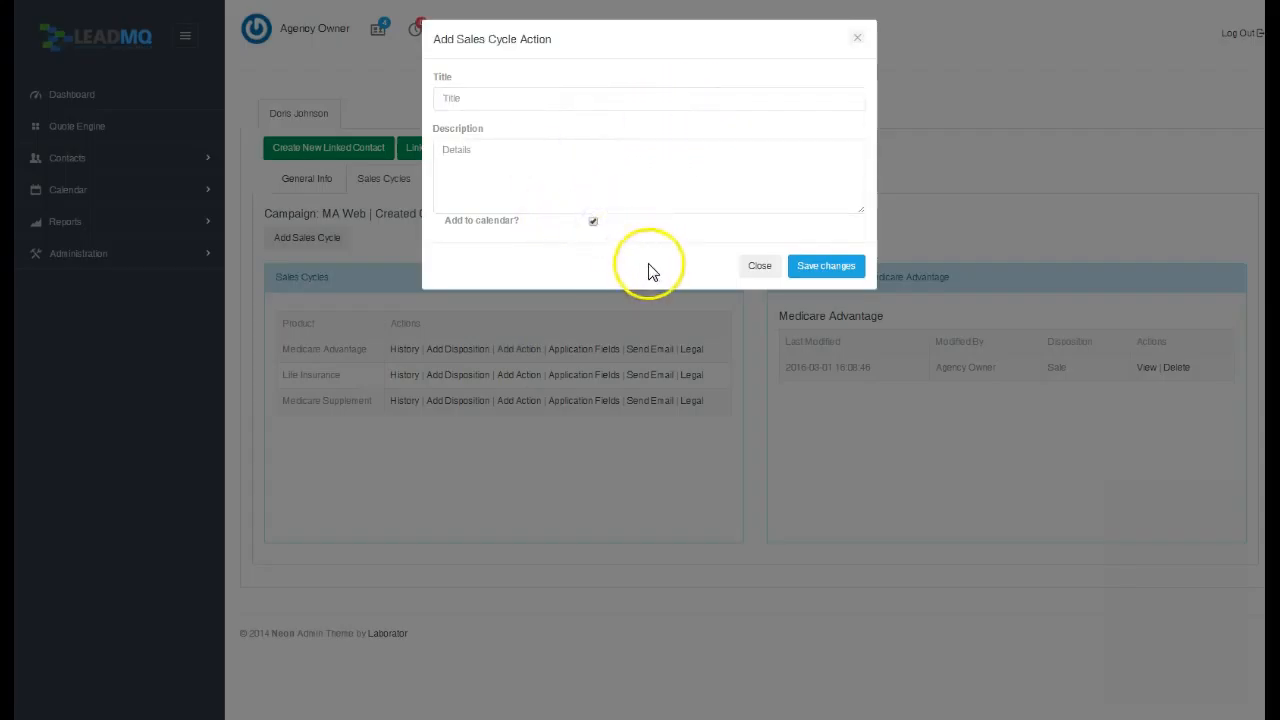
left_click(857, 38)
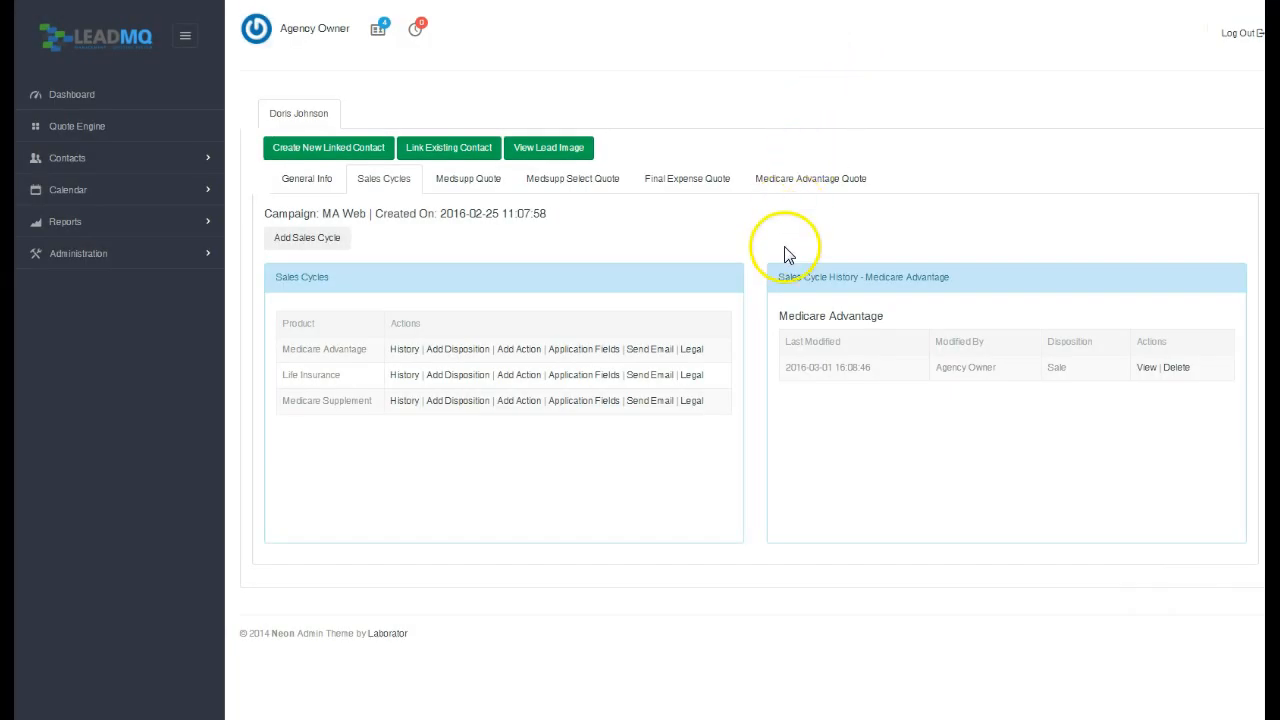
left_click(582, 352)
Keep Humana and PPO in the application fields, close them, and start an email to the lead.
left_click(648, 94)
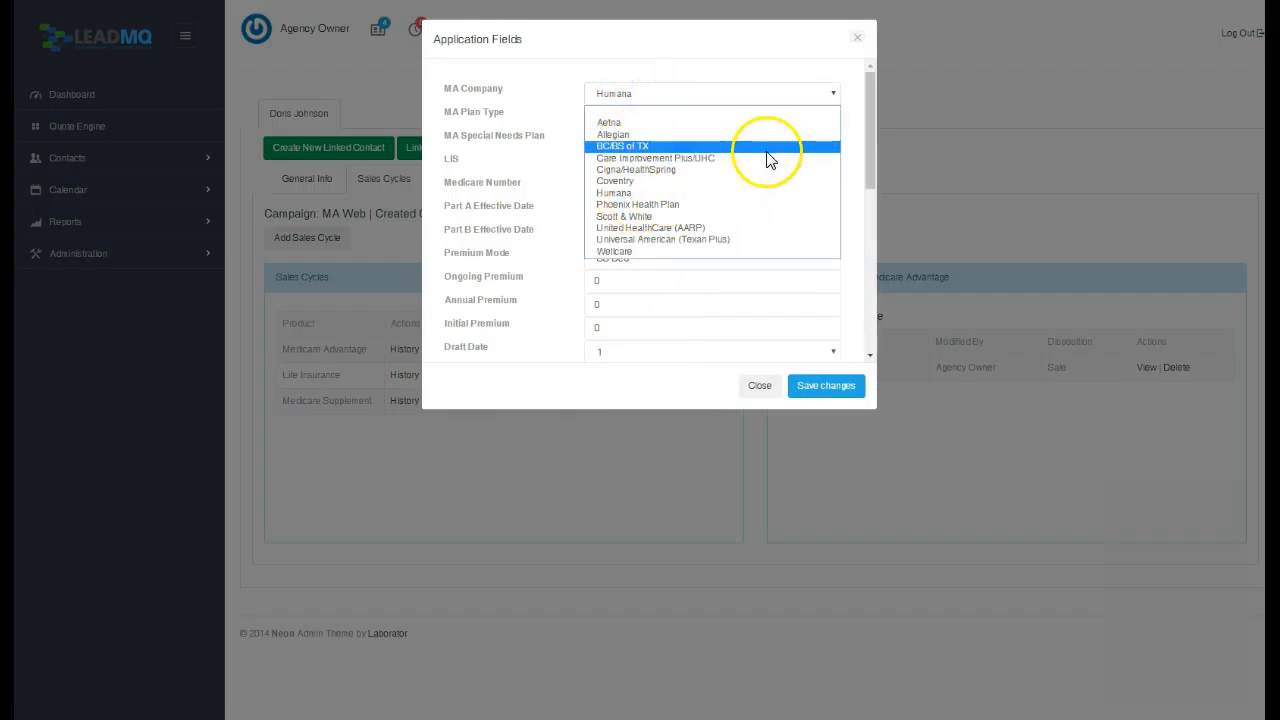
left_click(857, 110)
left_click(788, 118)
left_click(774, 120)
left_click_drag(869, 116, 862, 205)
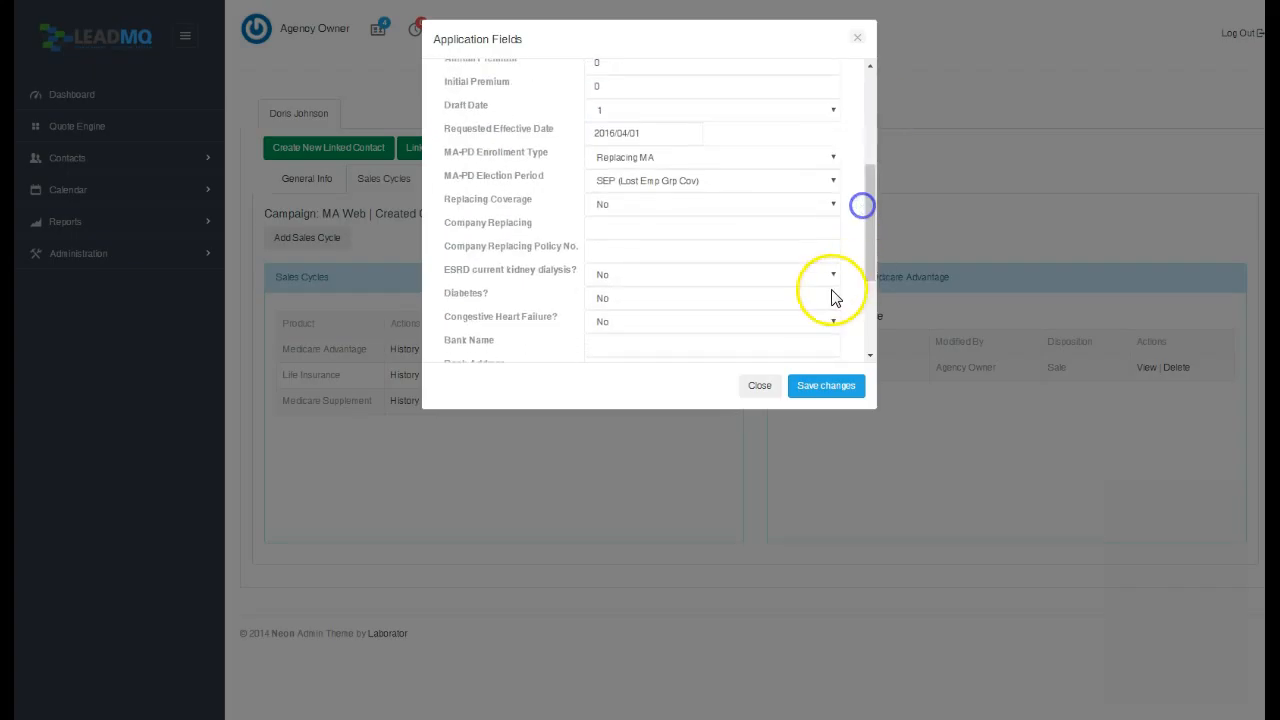
left_click(759, 386)
left_click(664, 350)
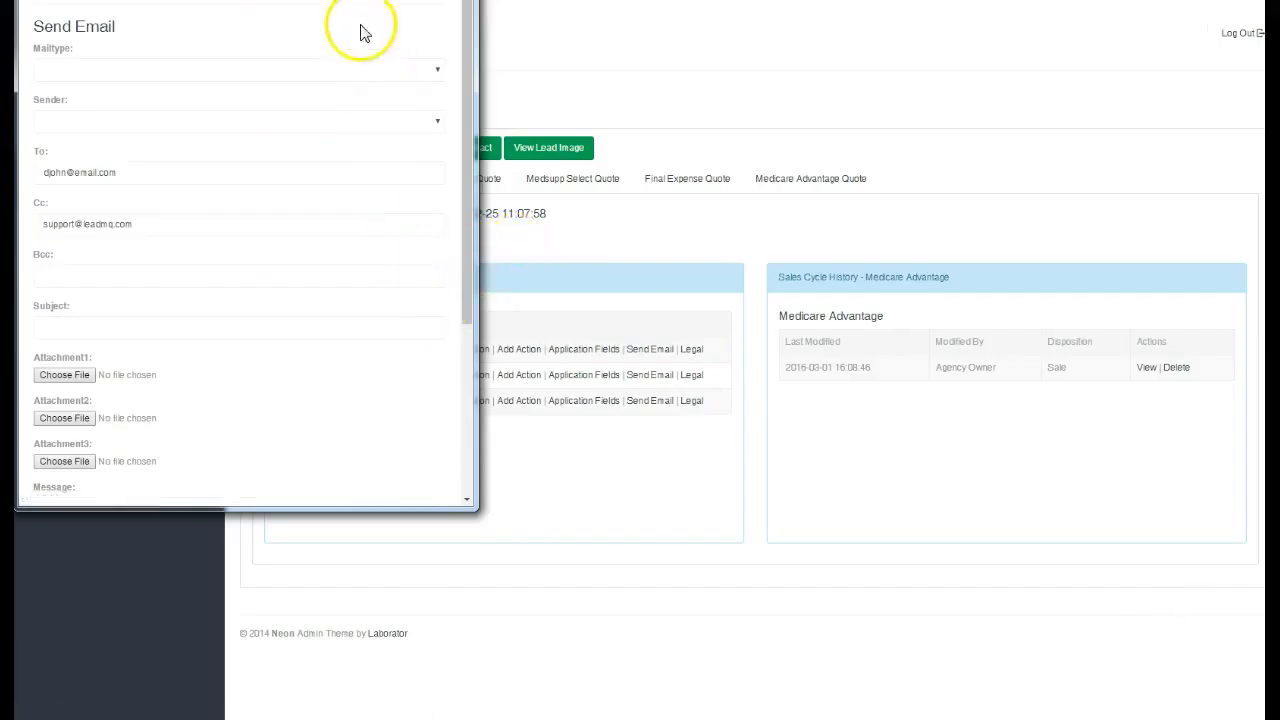
Load the Demo Email template into the lead's email, then close it without sending.
left_click_drag(310, 0, 515, 62)
left_click(500, 193)
left_click(420, 224)
left_click_drag(664, 205, 641, 440)
left_click(638, 452)
left_click(640, 428)
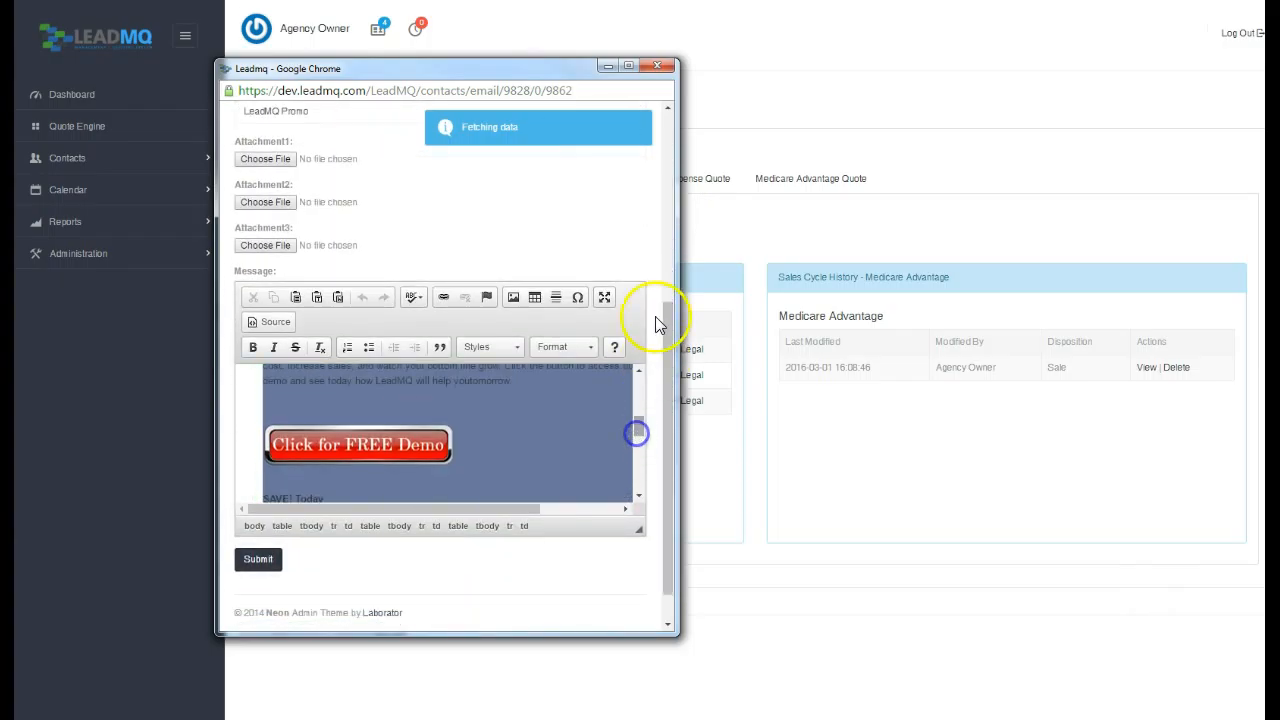
left_click(655, 68)
Look at the Medicare Advantage legal data types, then go to the Medsupp quote form.
left_click(686, 349)
left_click(401, 104)
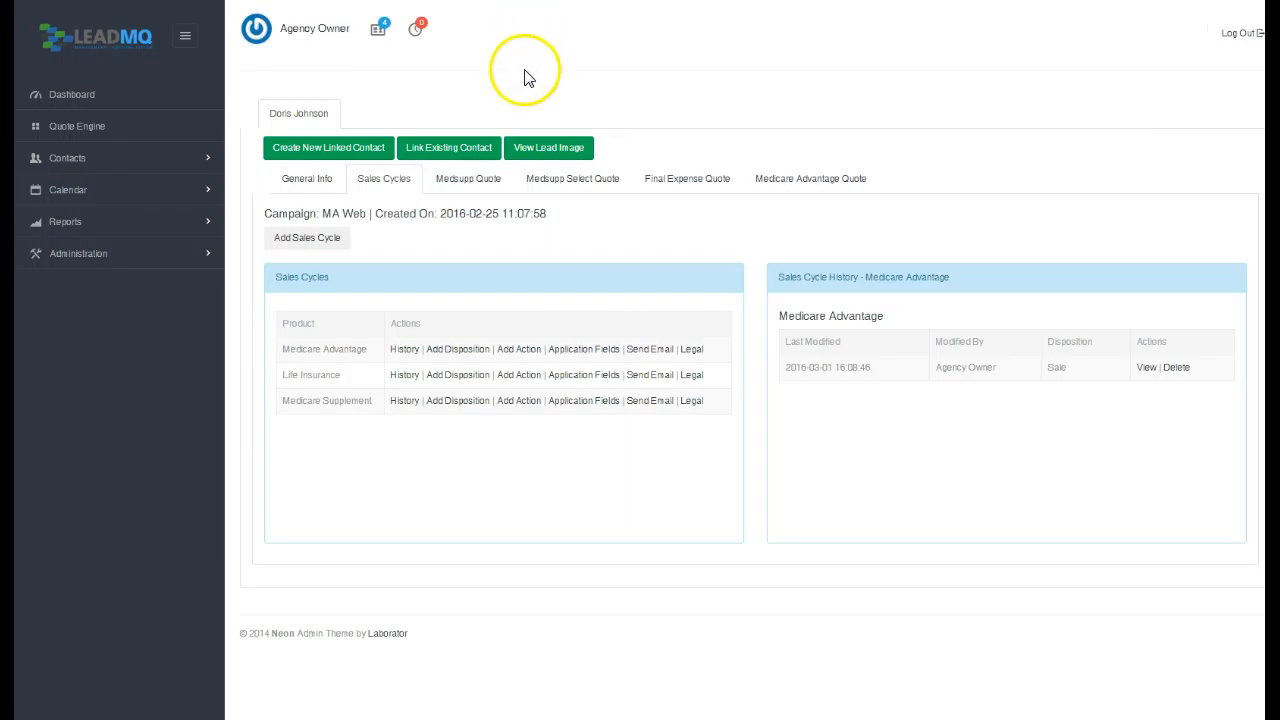
left_click(462, 188)
Browse the Medsupp Select, Final Expense and Medicare Advantage quote forms, returning to Medsupp Quote.
left_click(573, 188)
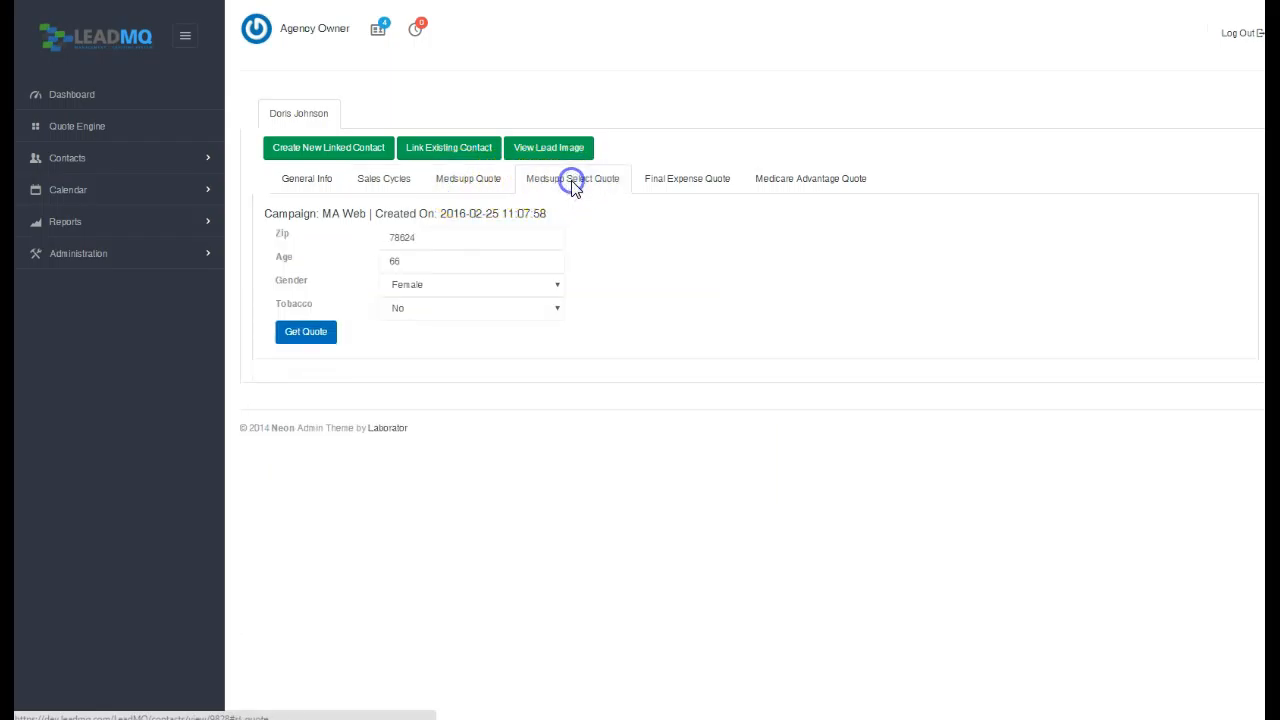
left_click(673, 189)
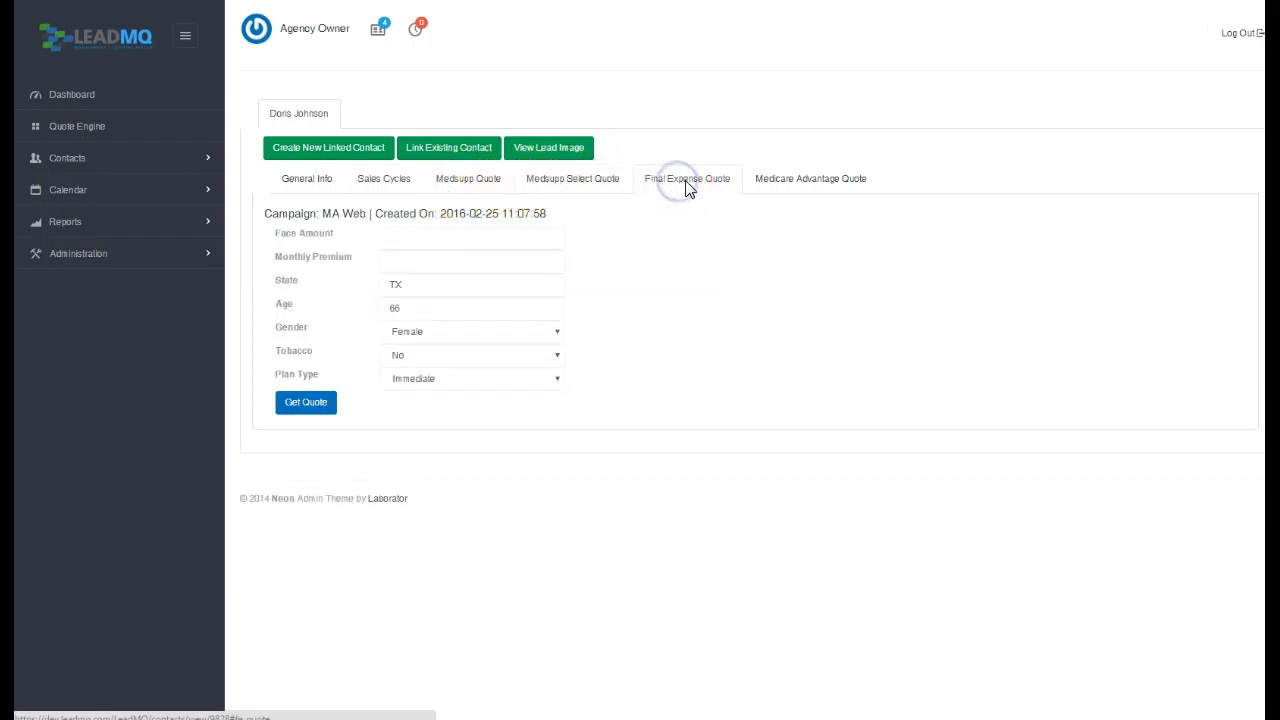
left_click(799, 187)
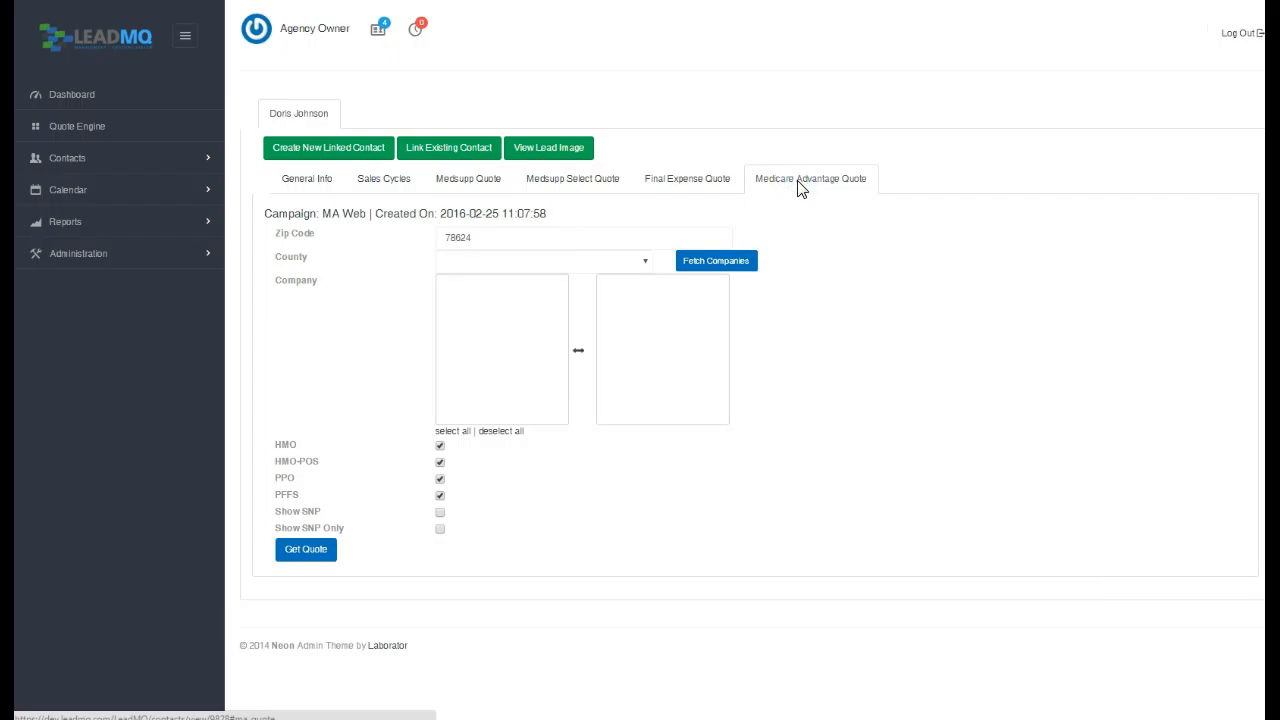
left_click(461, 185)
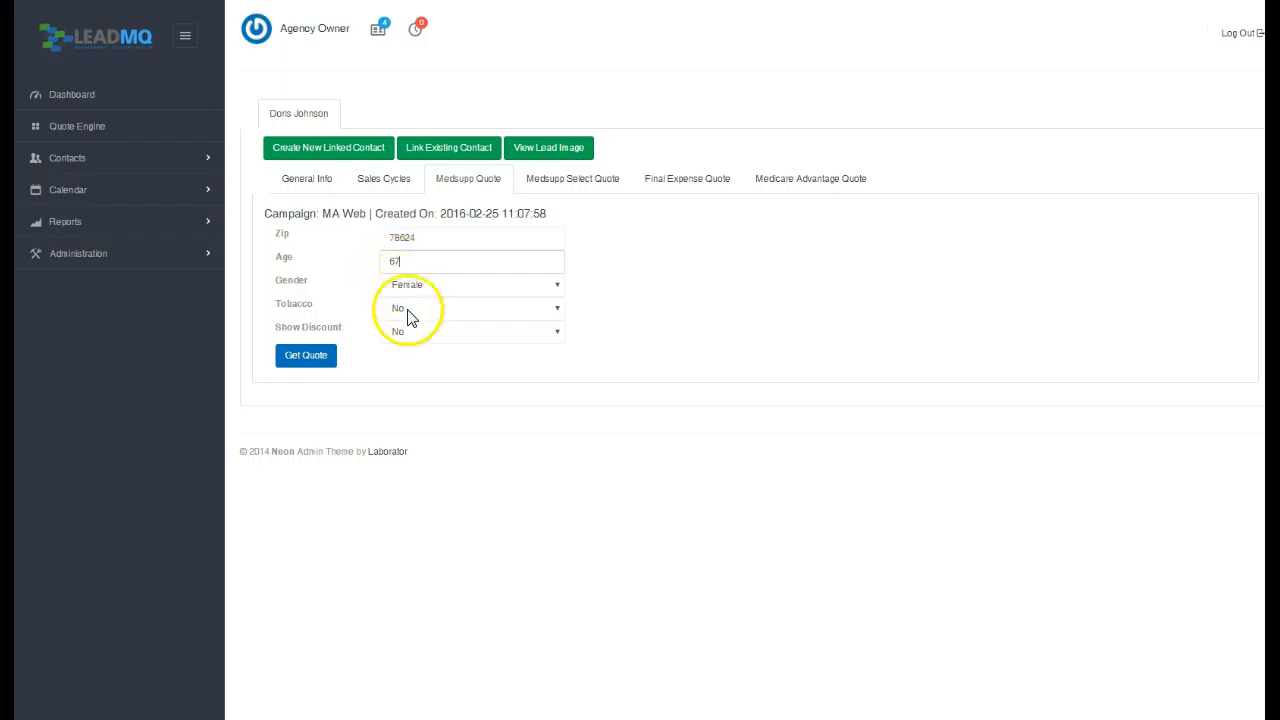
double_click(388, 260)
type("66")
left_click(308, 182)
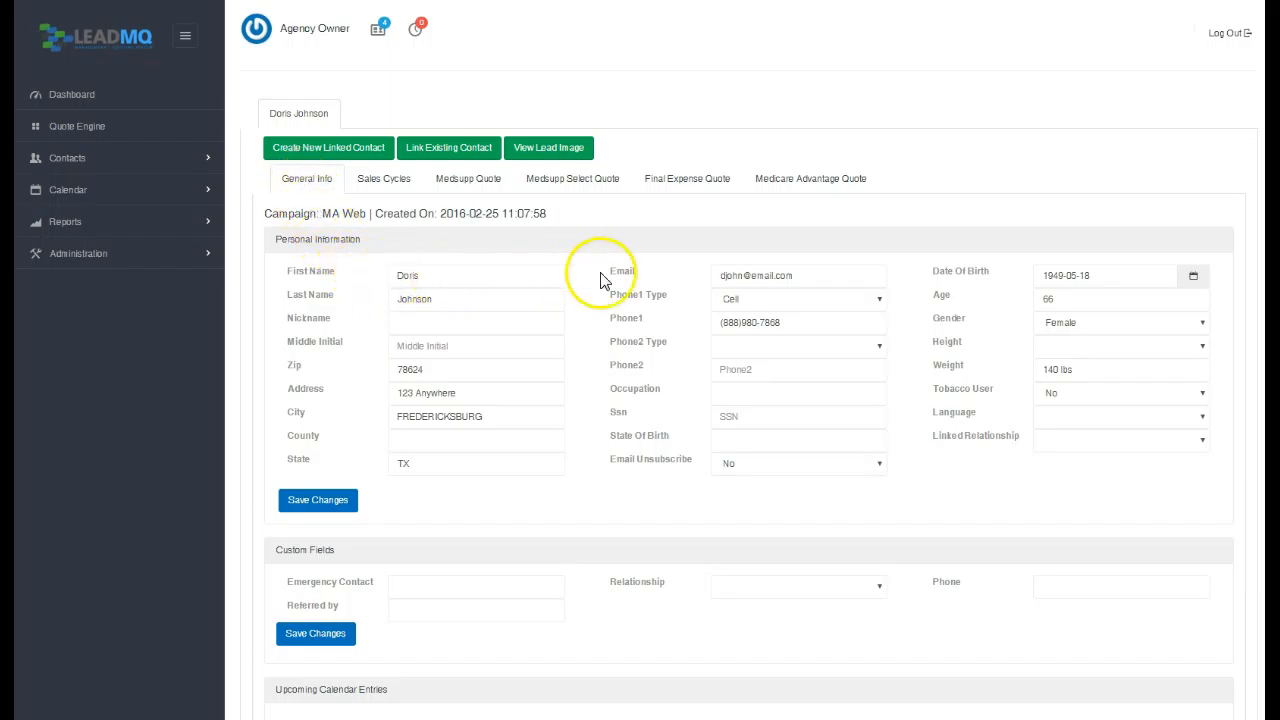
left_click(1097, 273)
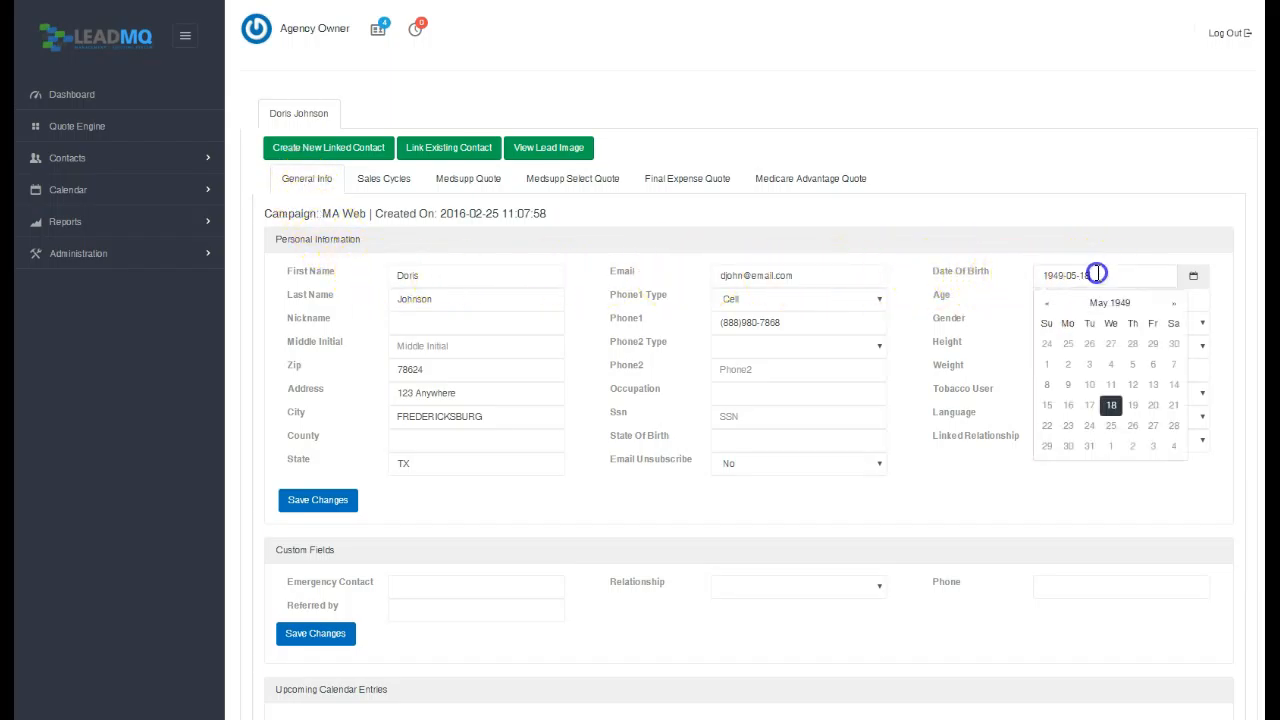
left_click(1025, 280)
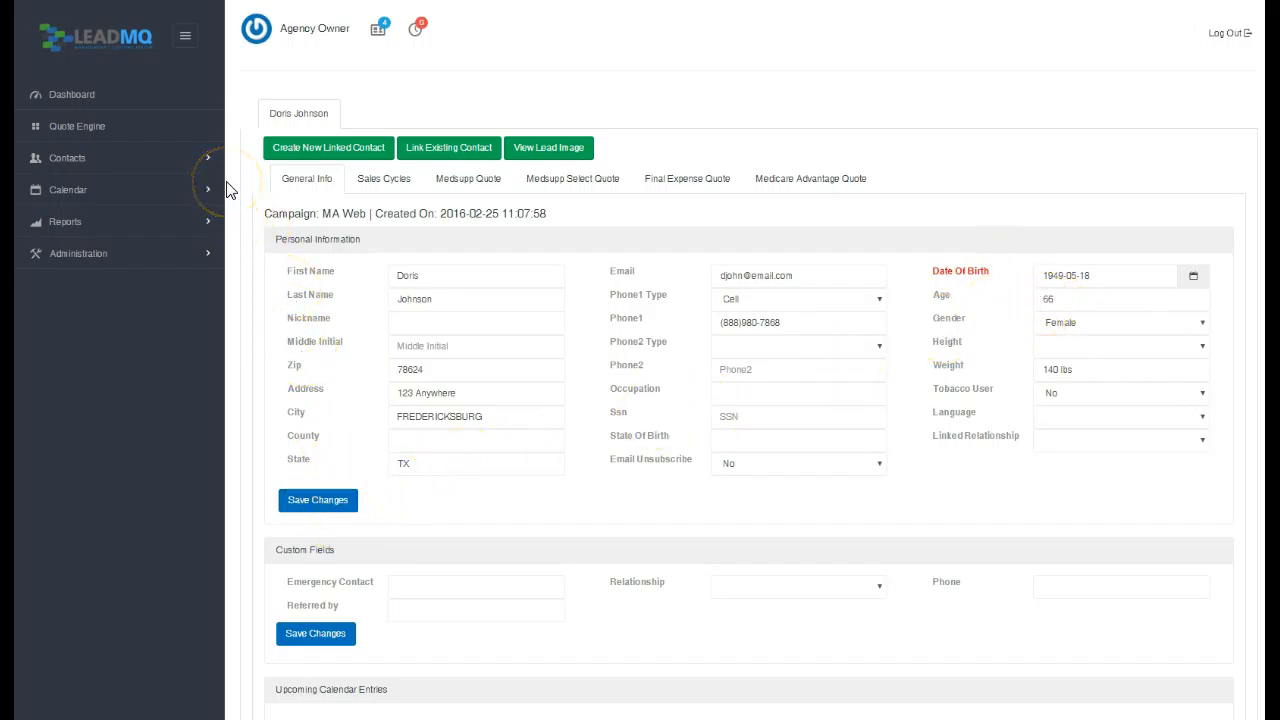
left_click(457, 184)
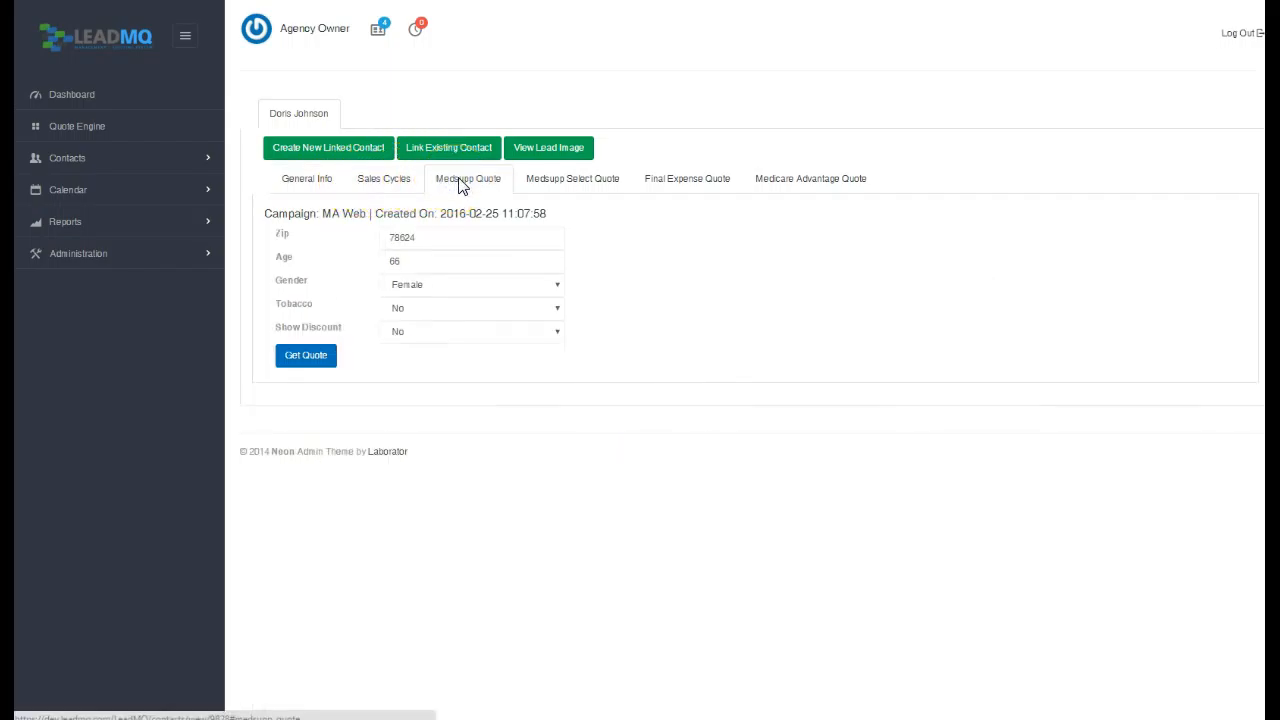
Run Medsupp quotes and sort them by company name and plan F rate.
left_click(311, 359)
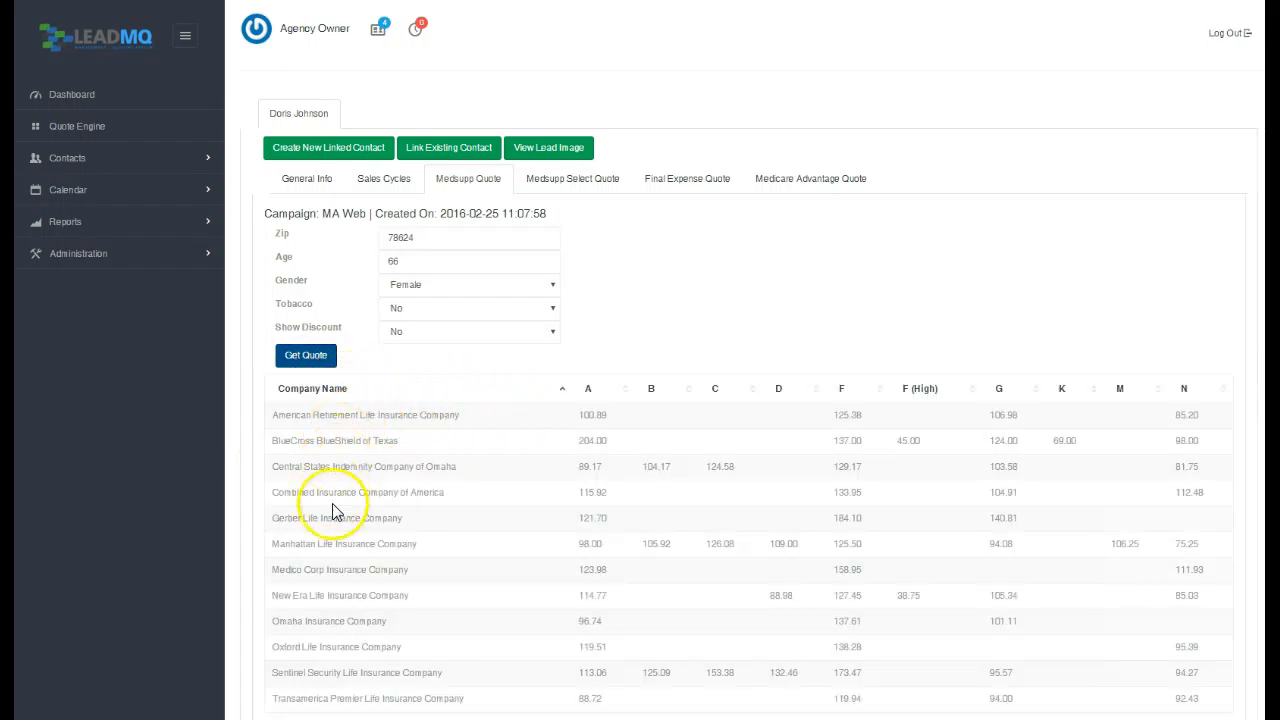
left_click(562, 388)
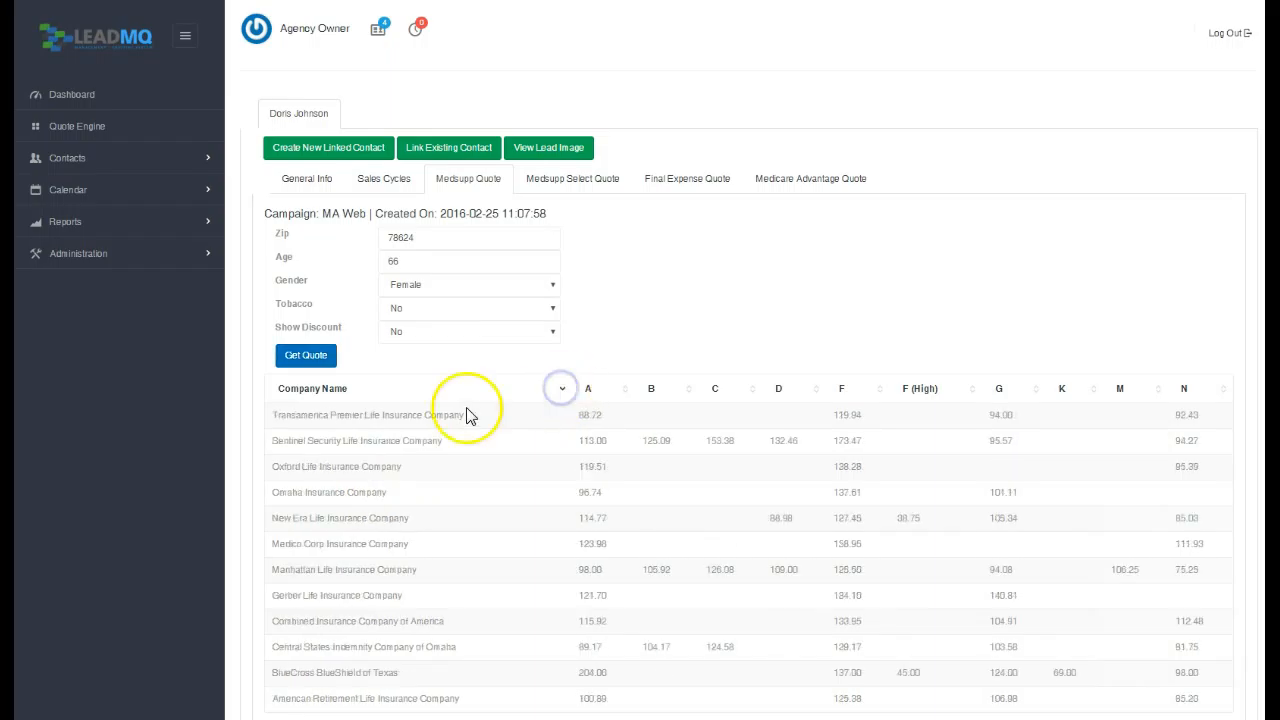
left_click(561, 389)
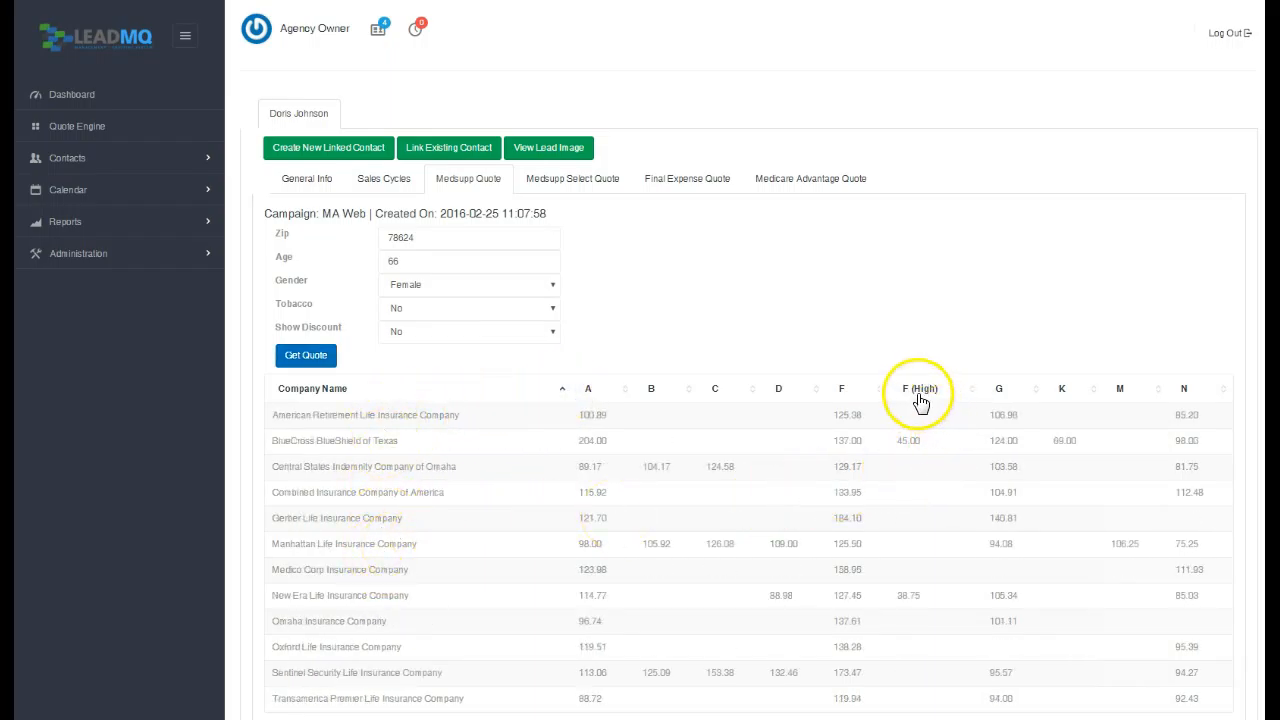
left_click(880, 393)
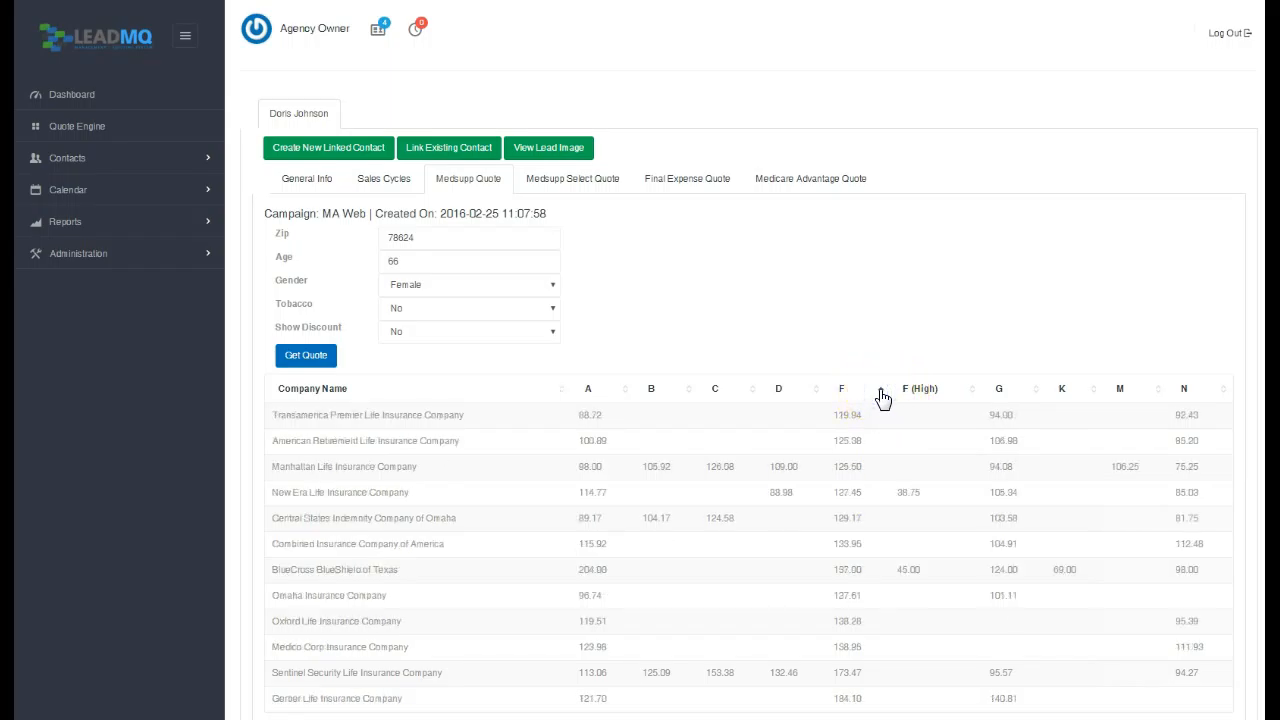
left_click(881, 390)
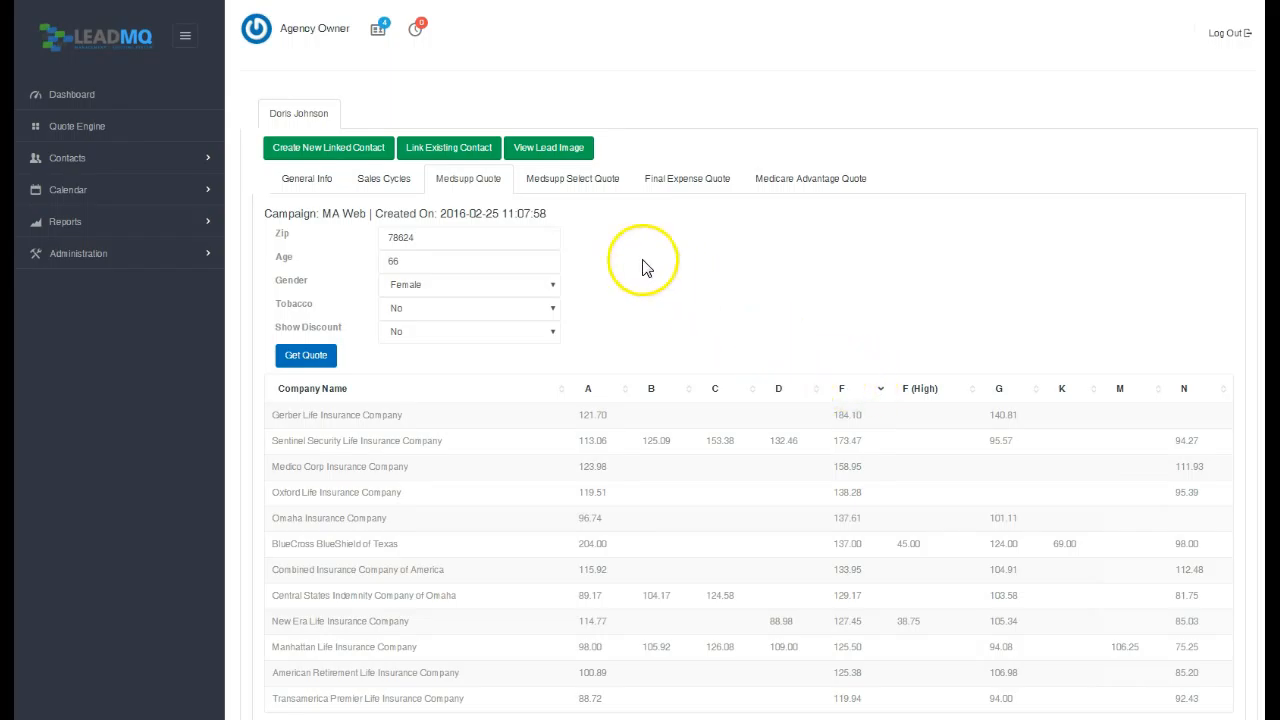
Run Medsupp Select quotes, then move to the Final Expense quote form.
left_click(584, 181)
left_click(305, 331)
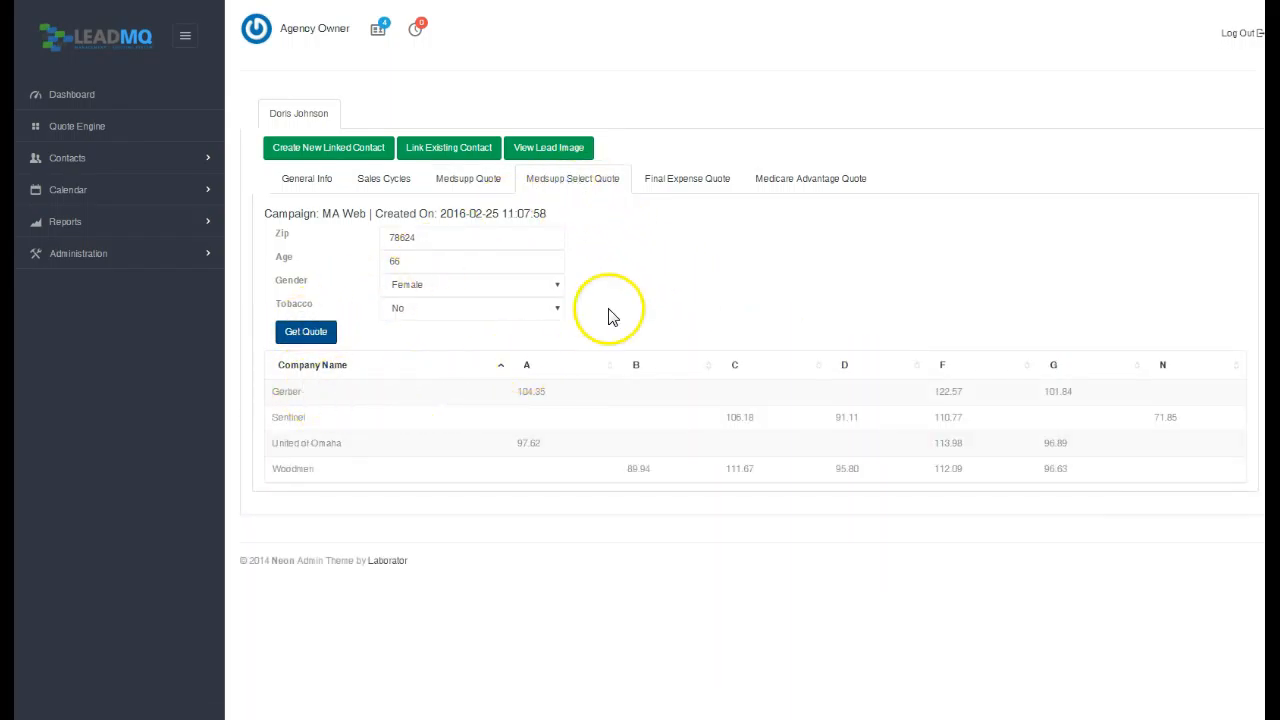
left_click(679, 188)
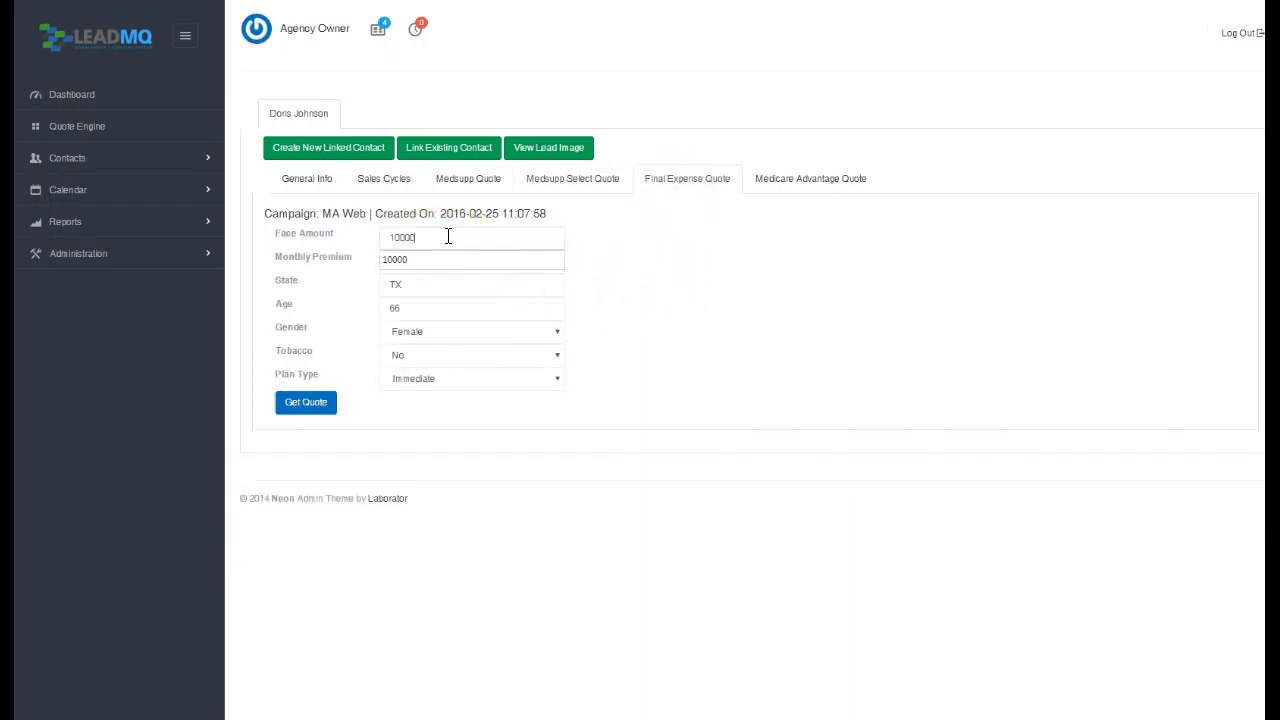
Get Final Expense quotes for a 10000 face amount, sorted by company name then rate.
left_click(310, 403)
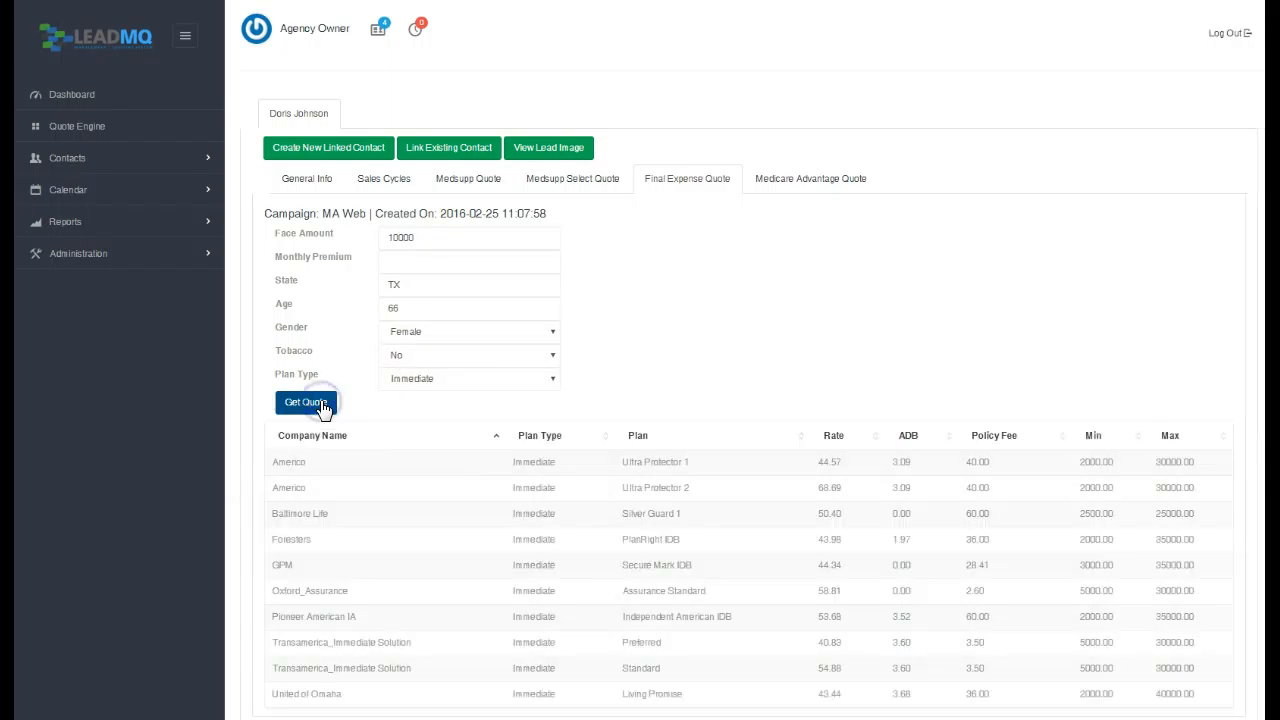
scroll(588, 477, "down", 2)
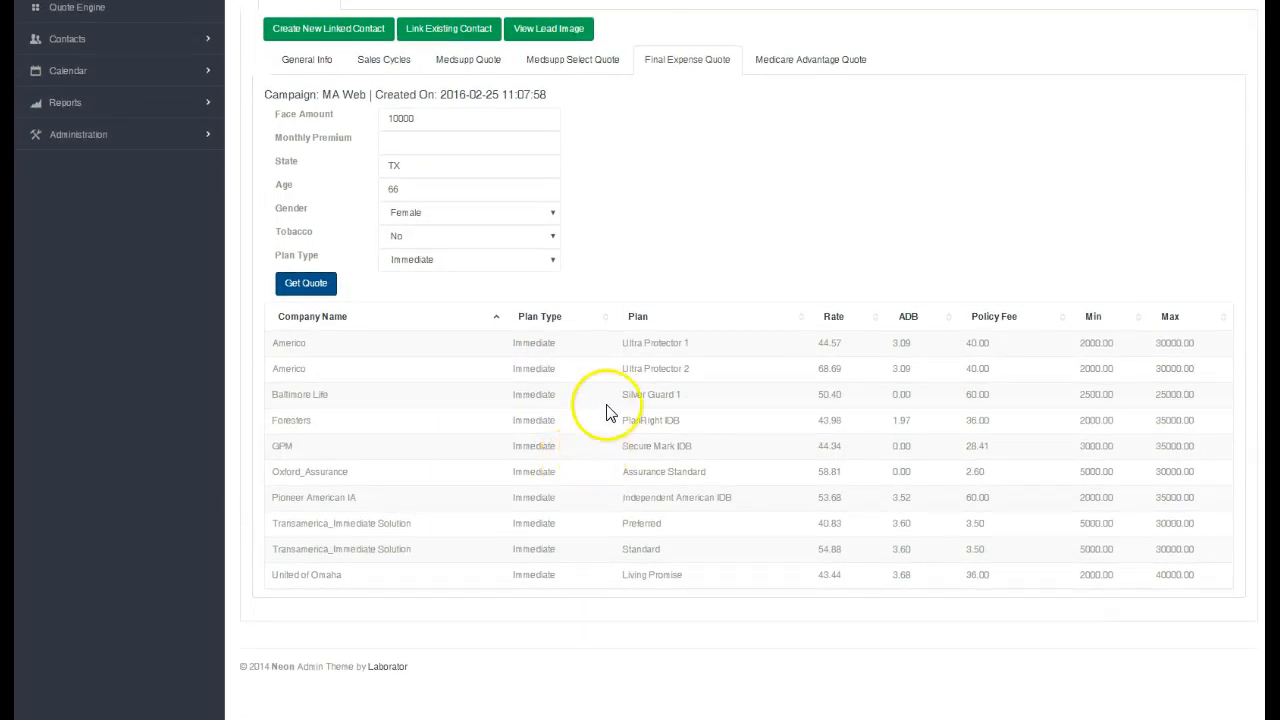
left_click(497, 318)
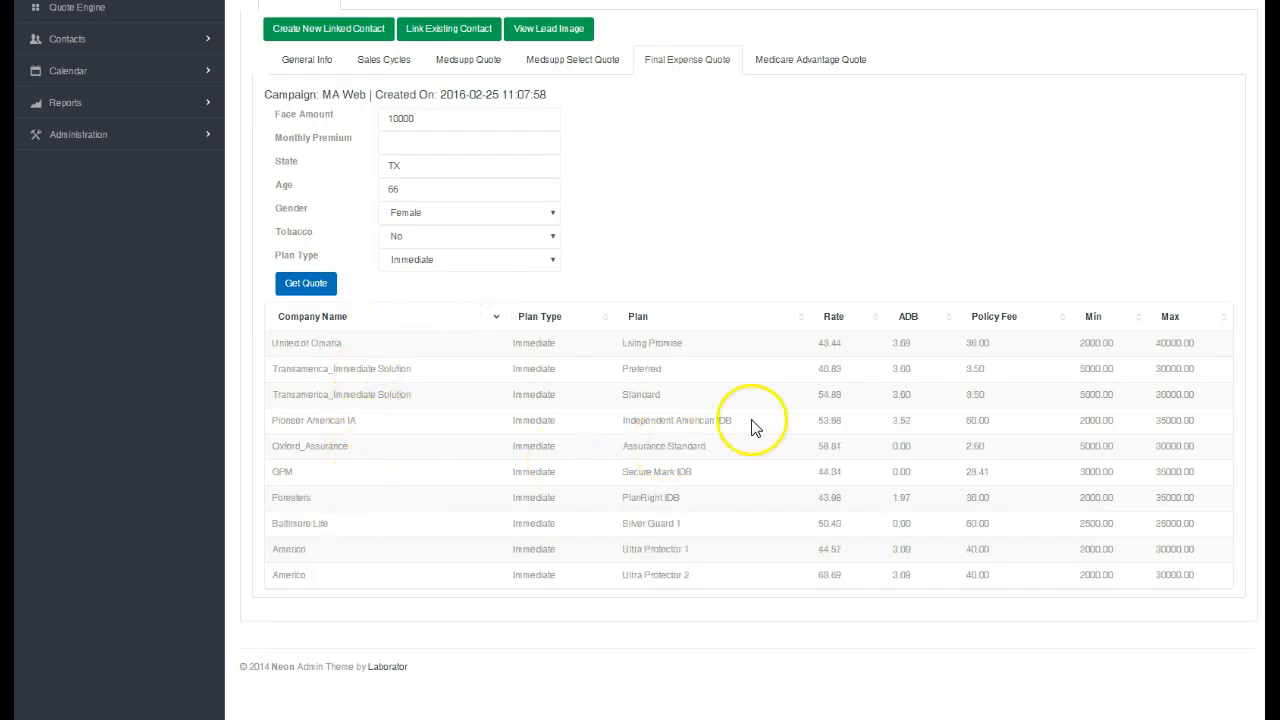
left_click(838, 318)
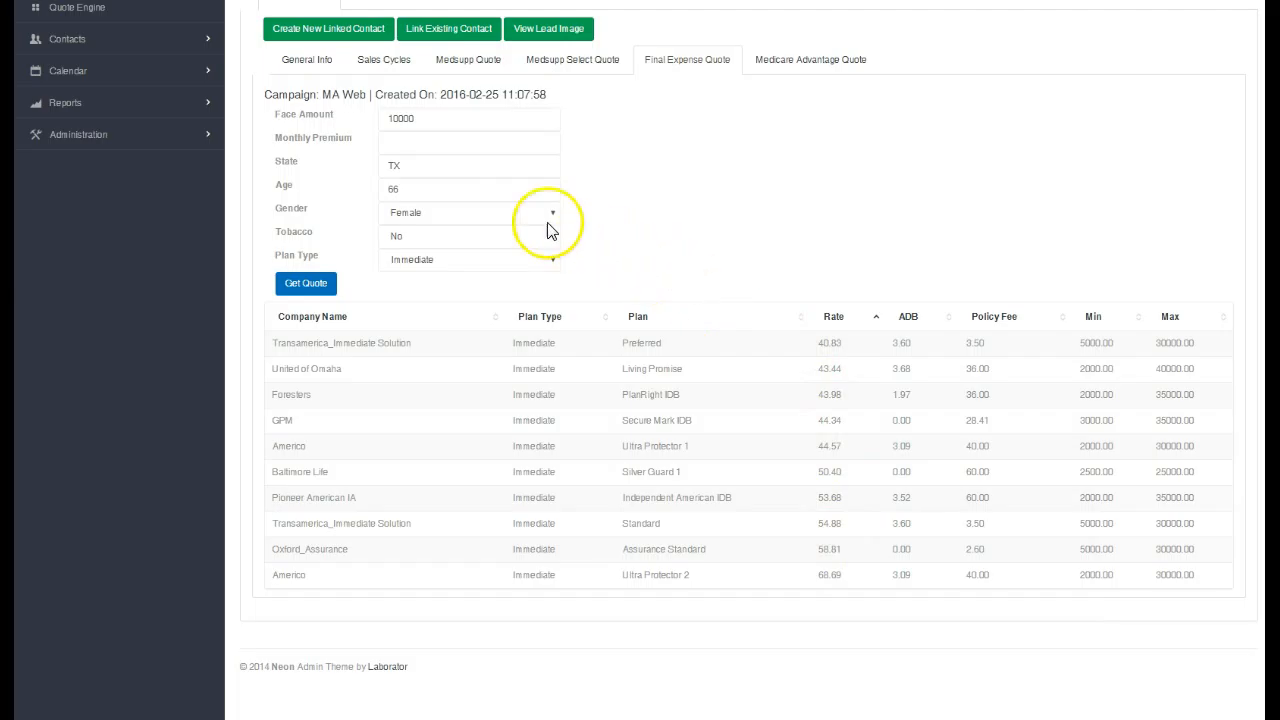
Requote Final Expense on a 50 monthly premium instead of the face amount.
key("BackSpace")
left_click(427, 146)
type("50")
left_click(303, 284)
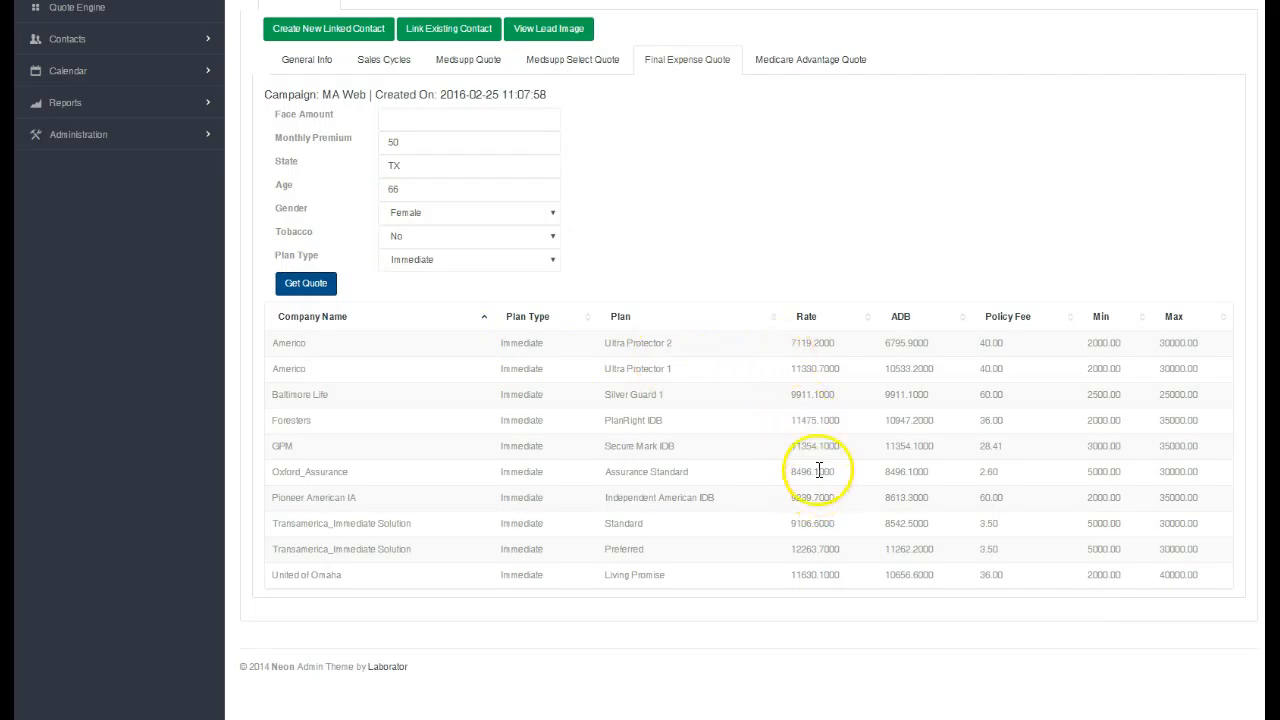
left_click(816, 62)
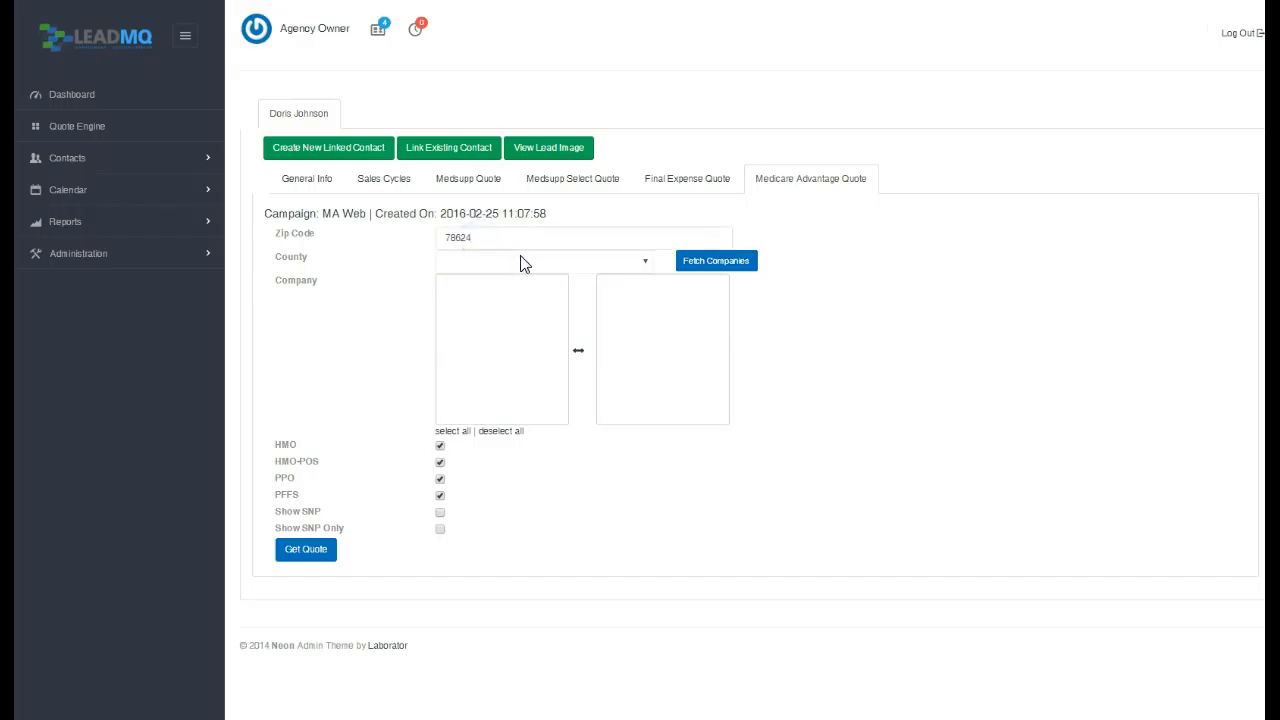
Set the lead's county to GILLESPIE for the Medicare Advantage quote.
left_click(517, 262)
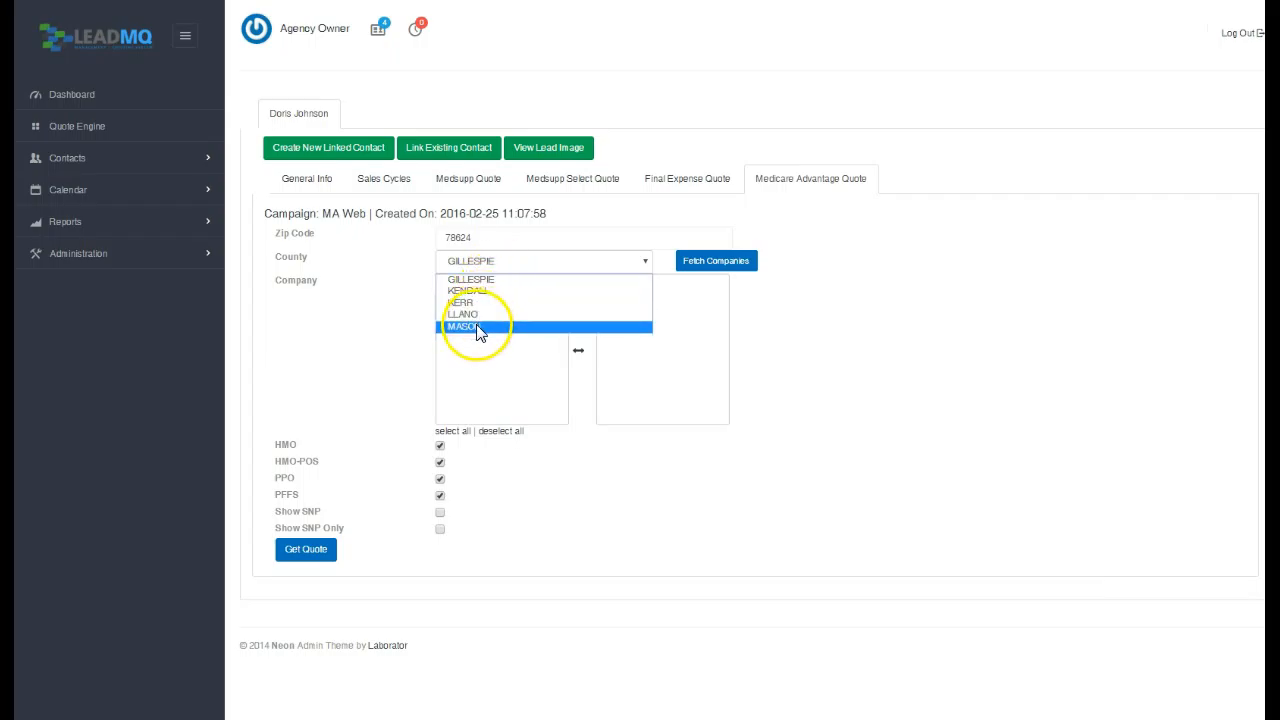
left_click(474, 287)
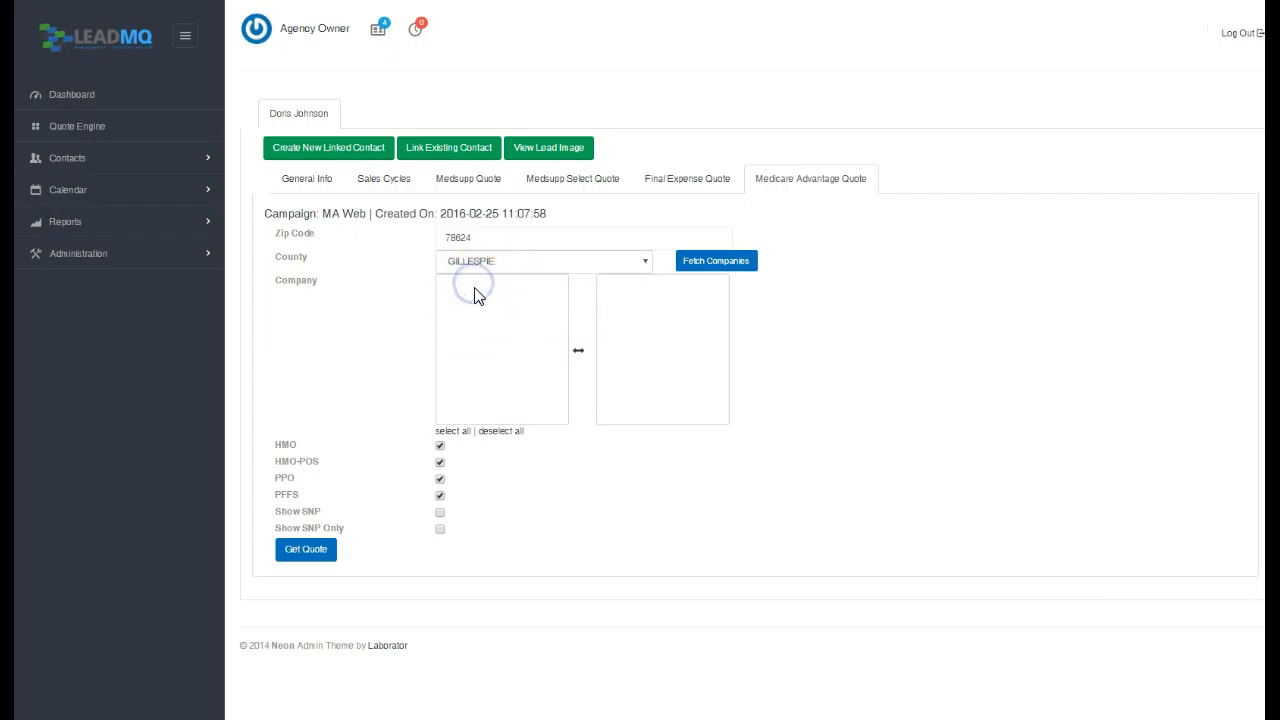
left_click(521, 381)
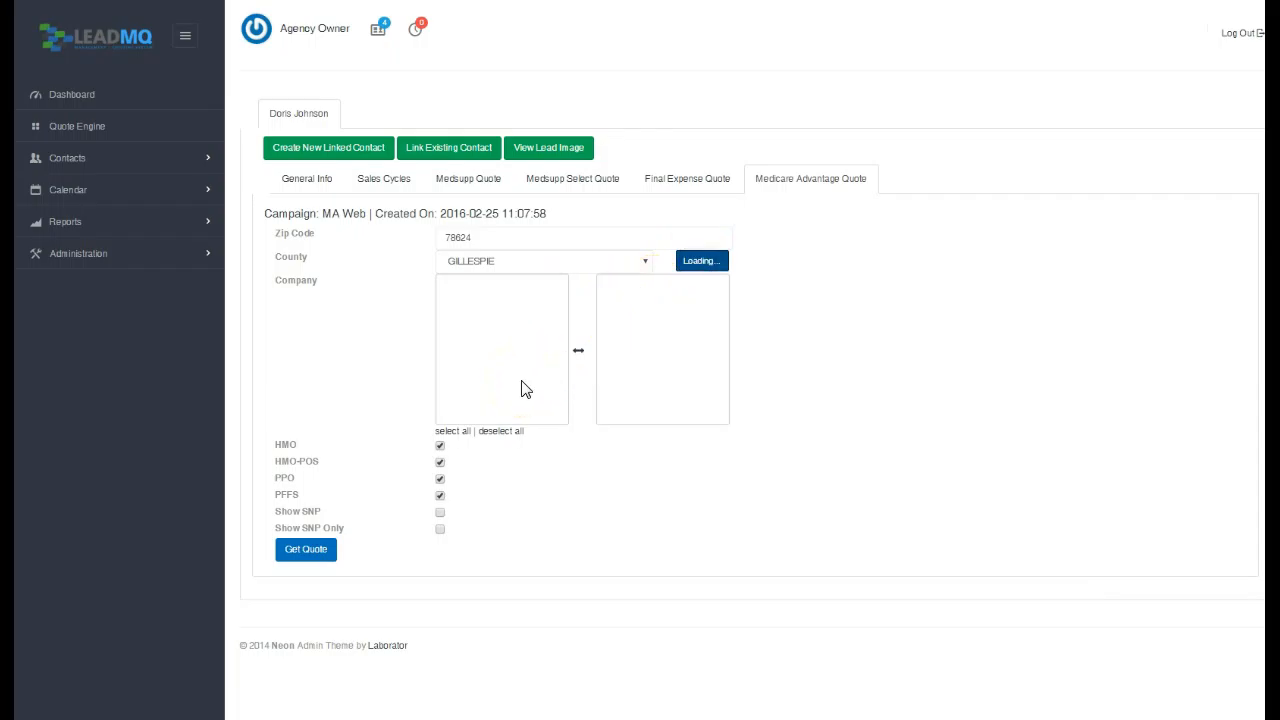
Add all four companies, including Aetna Medicare and UnitedHealthcare, run the quote, then return to General Info.
left_click(527, 372)
left_click(525, 286)
left_click(522, 340)
left_click(481, 288)
double_click(481, 288)
left_click(480, 349)
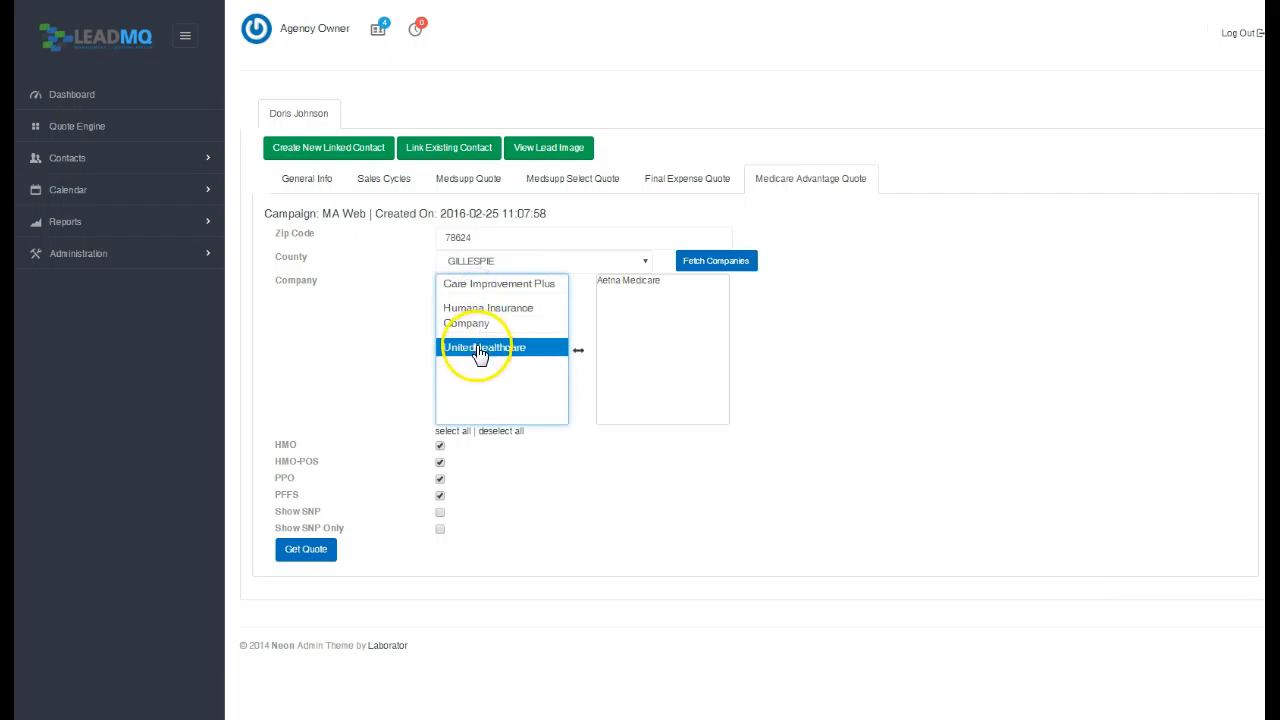
left_click(456, 432)
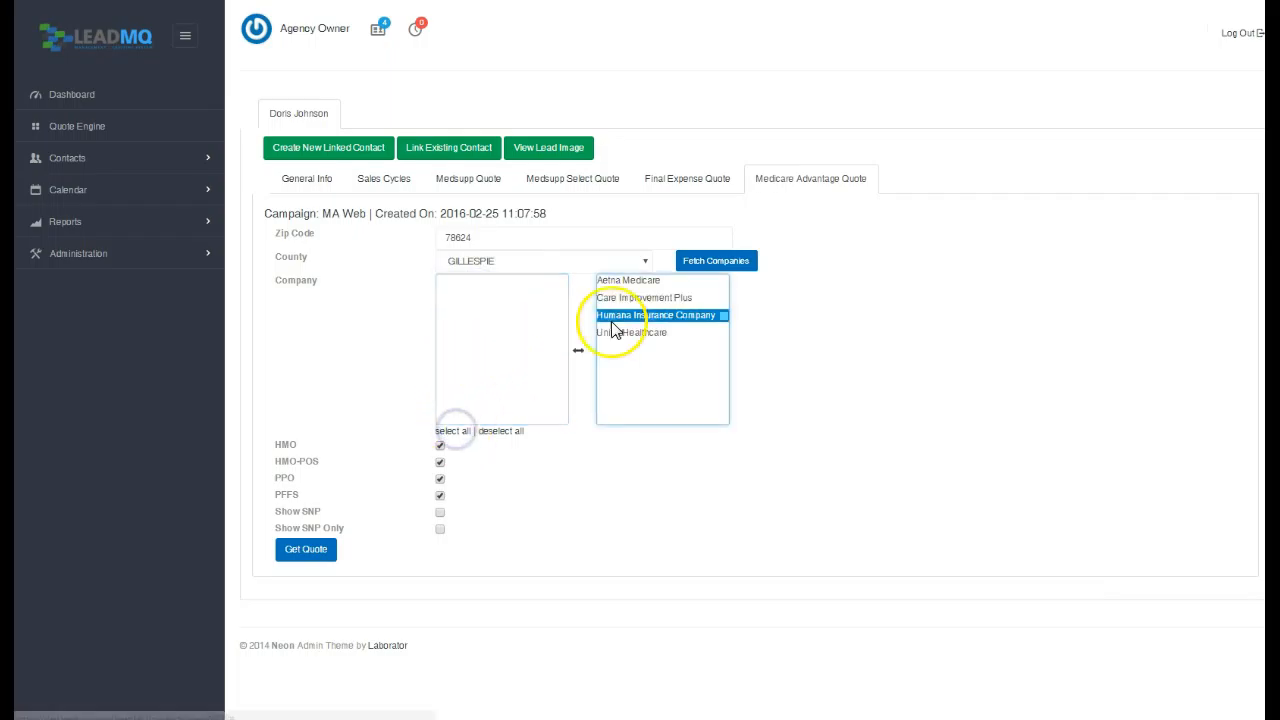
left_click(325, 560)
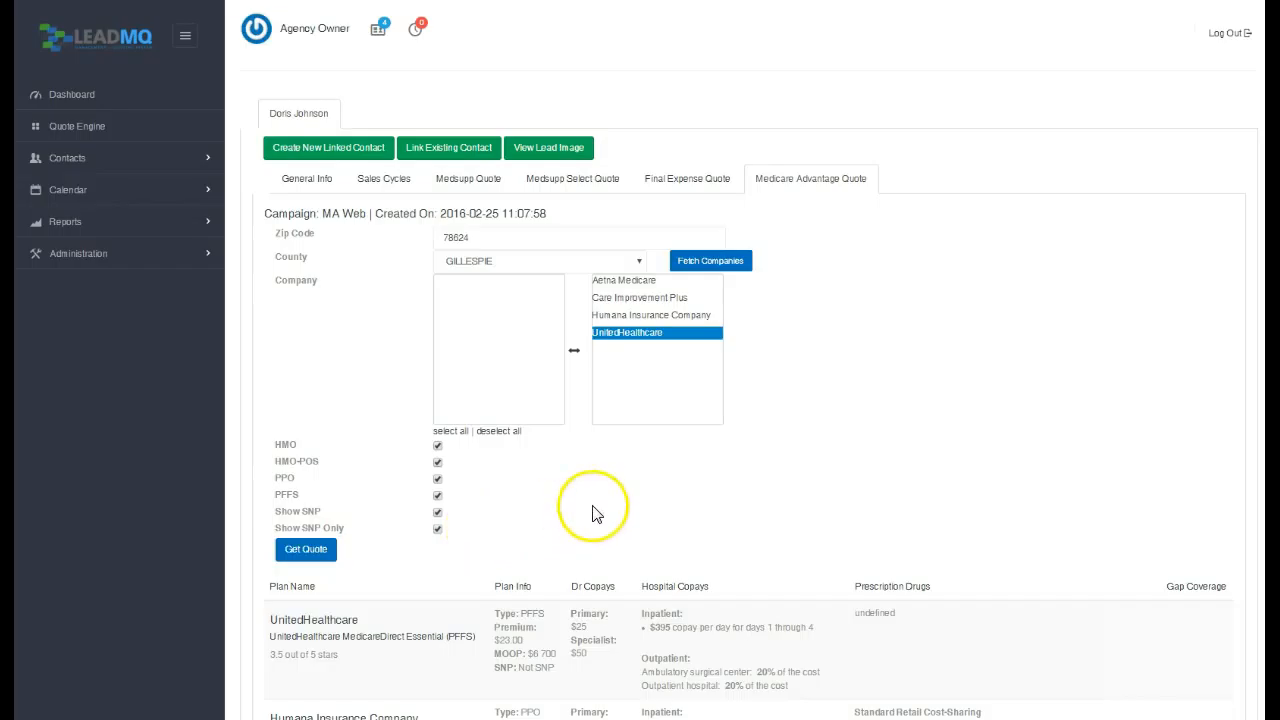
left_click(306, 178)
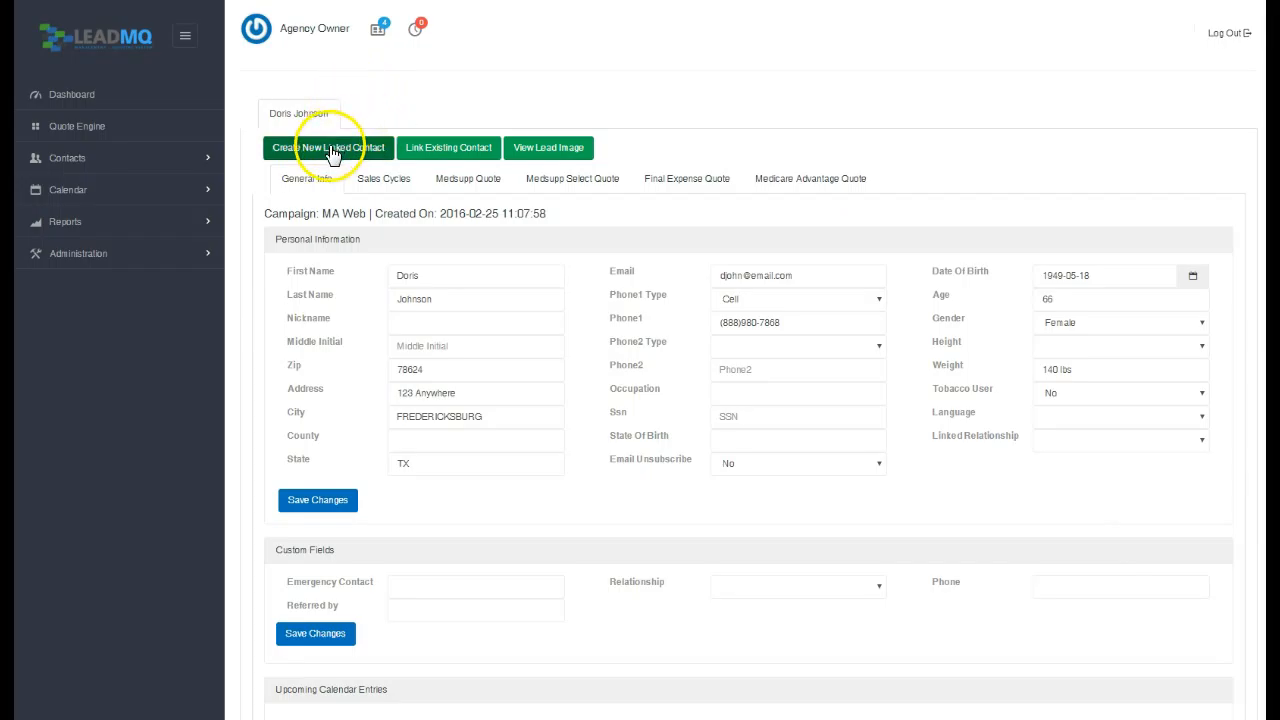
left_click(440, 165)
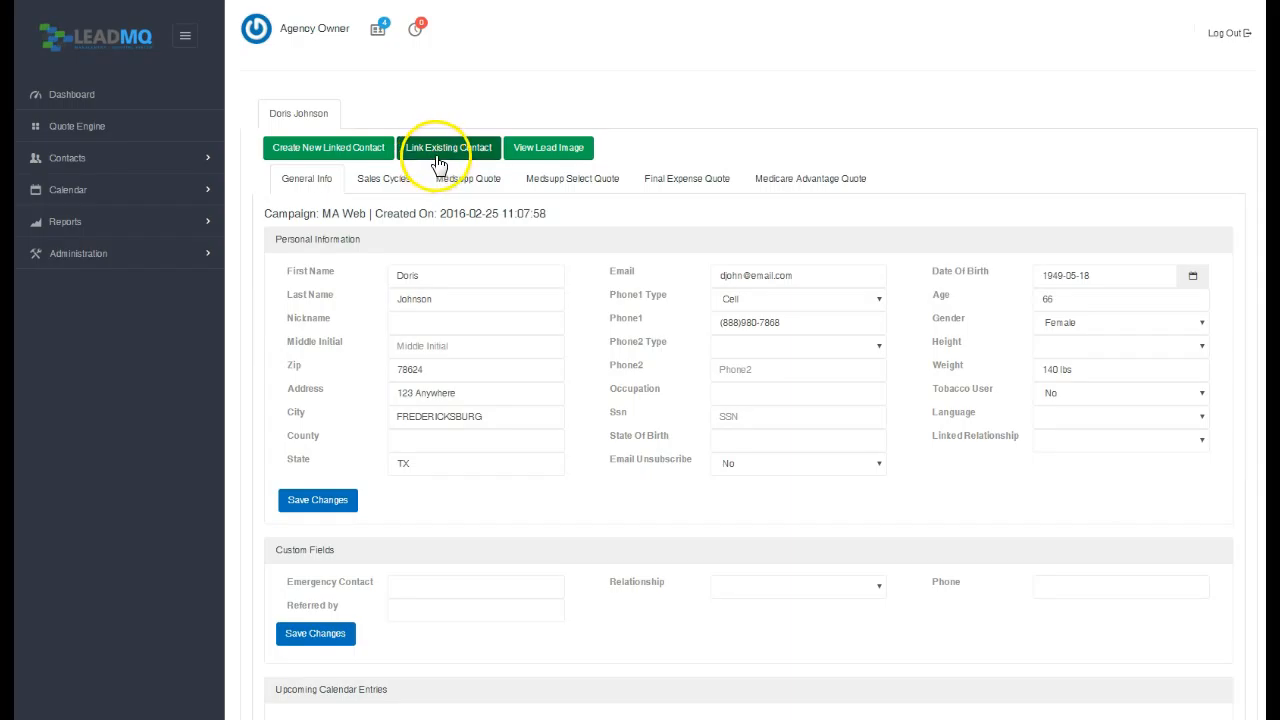
left_click(440, 155)
left_click(646, 100)
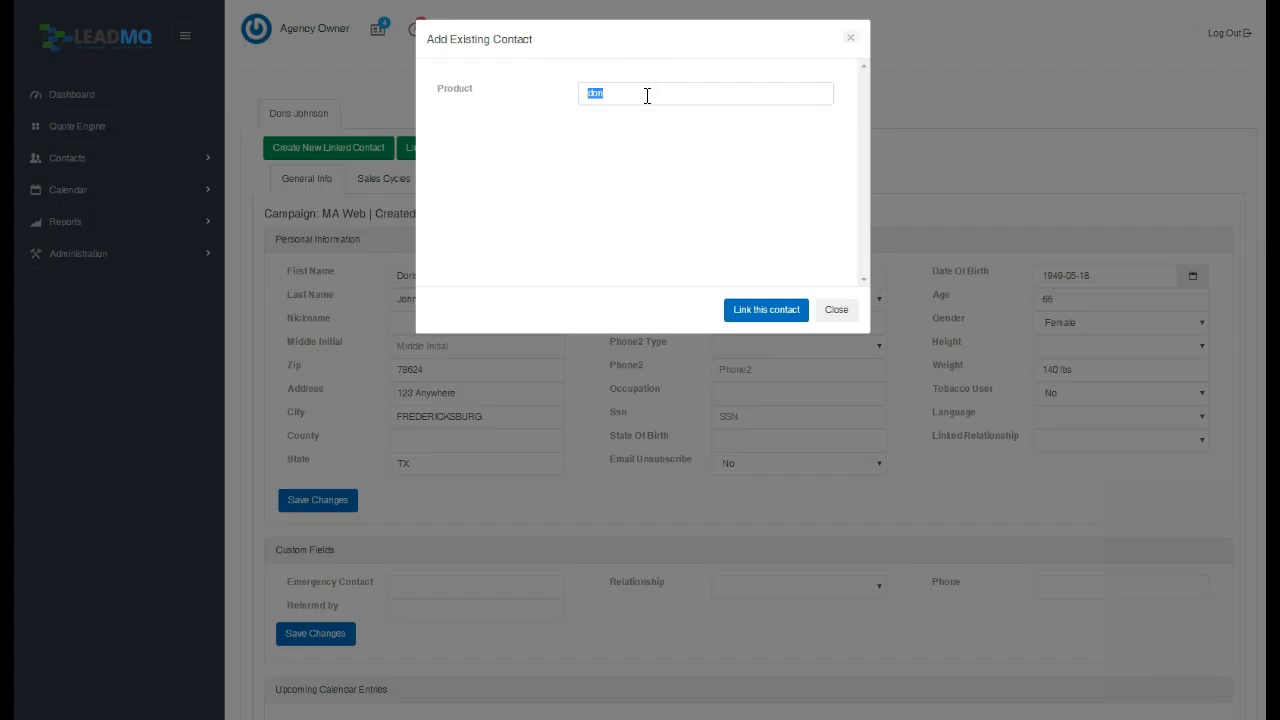
left_click(852, 38)
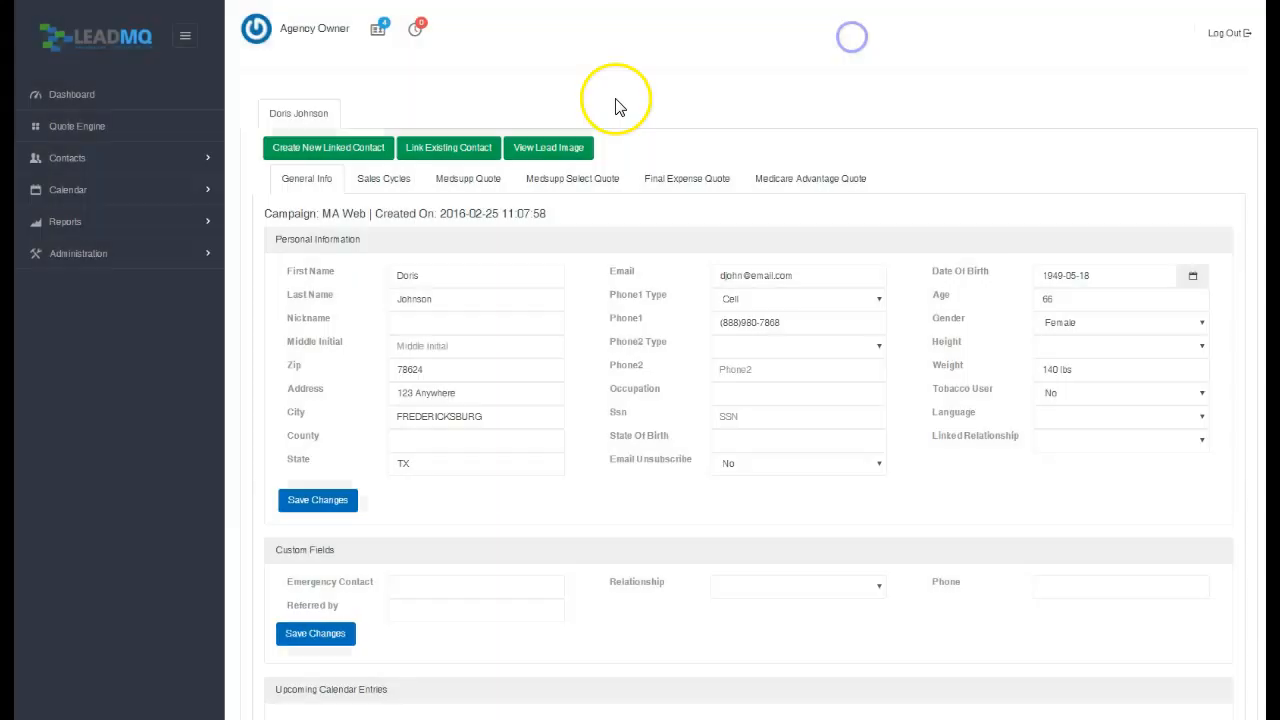
Start a new linked contact for the lead under the MA Web campaign.
left_click(325, 157)
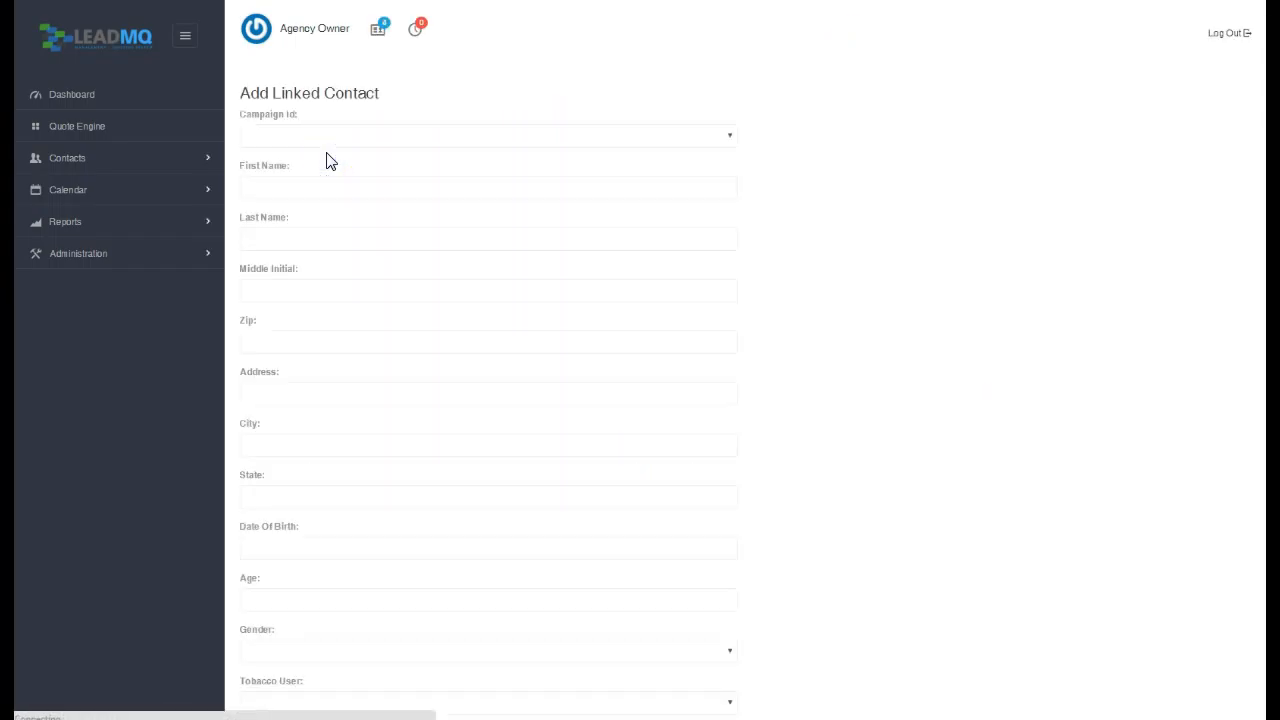
left_click(334, 168)
left_click(358, 136)
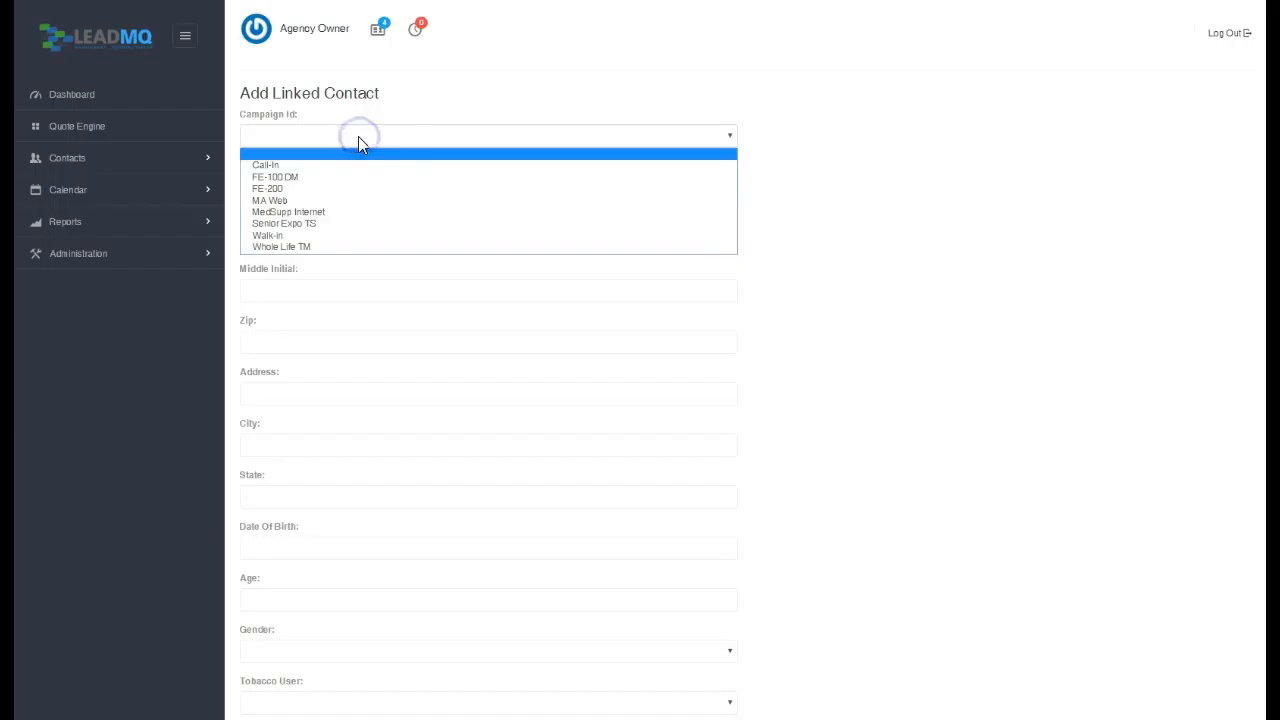
left_click(309, 203)
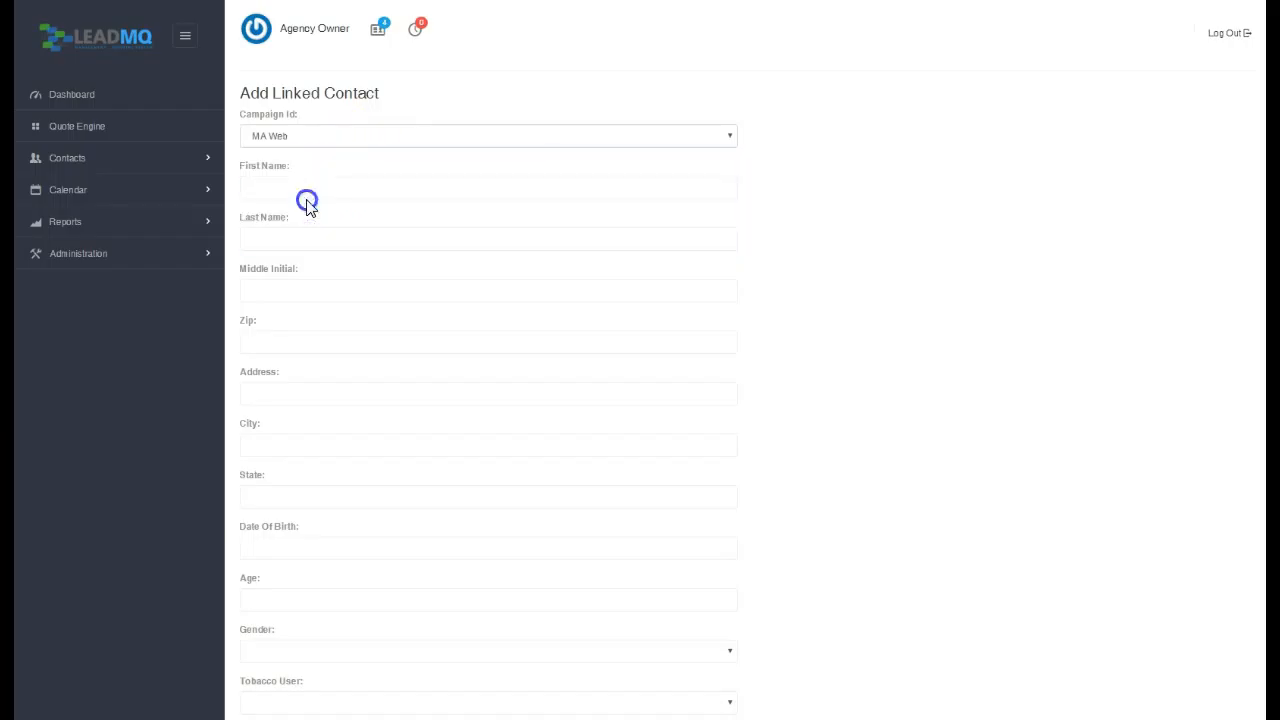
Enter the spouse's first and last name and submit the linked contact.
left_click(307, 188)
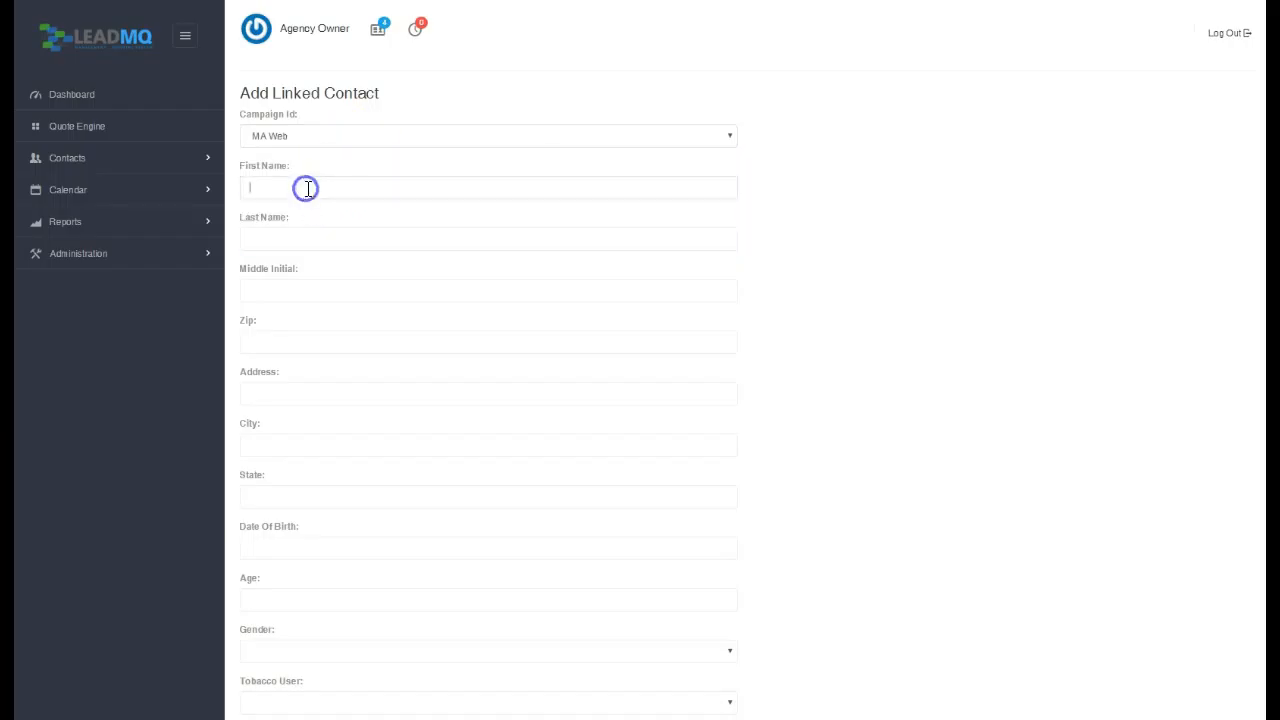
key("Tab")
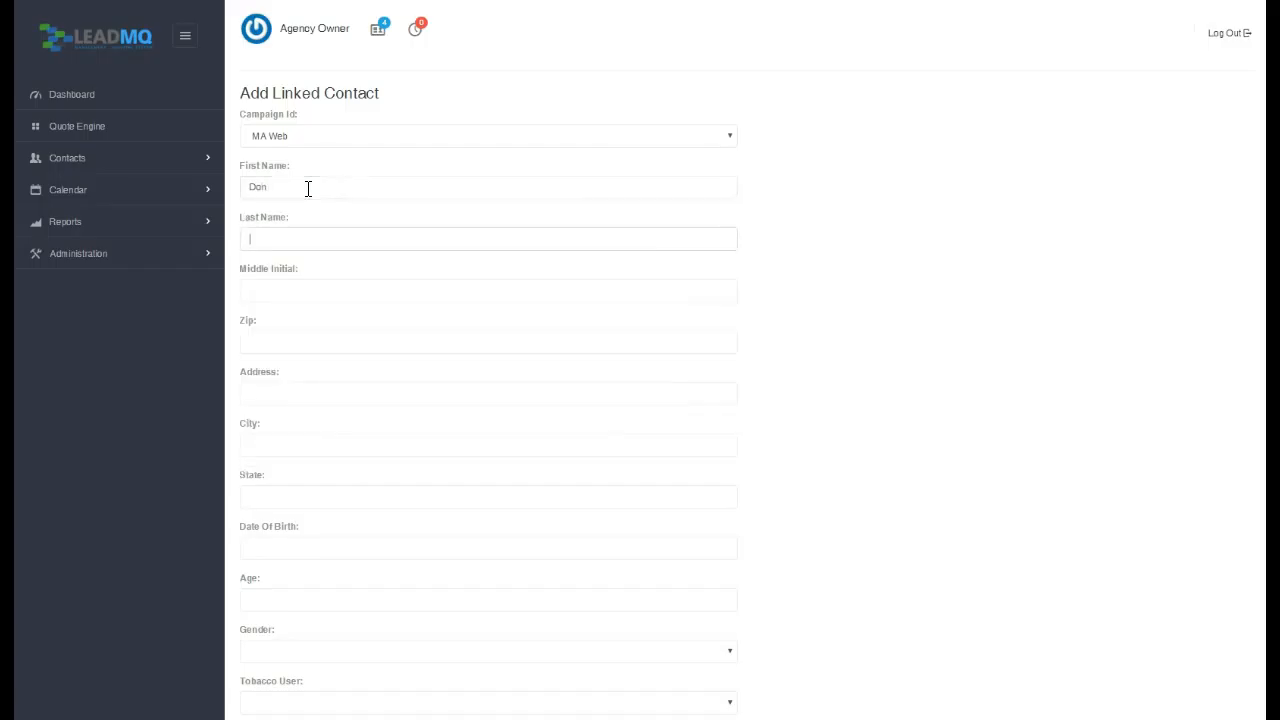
key("Tab")
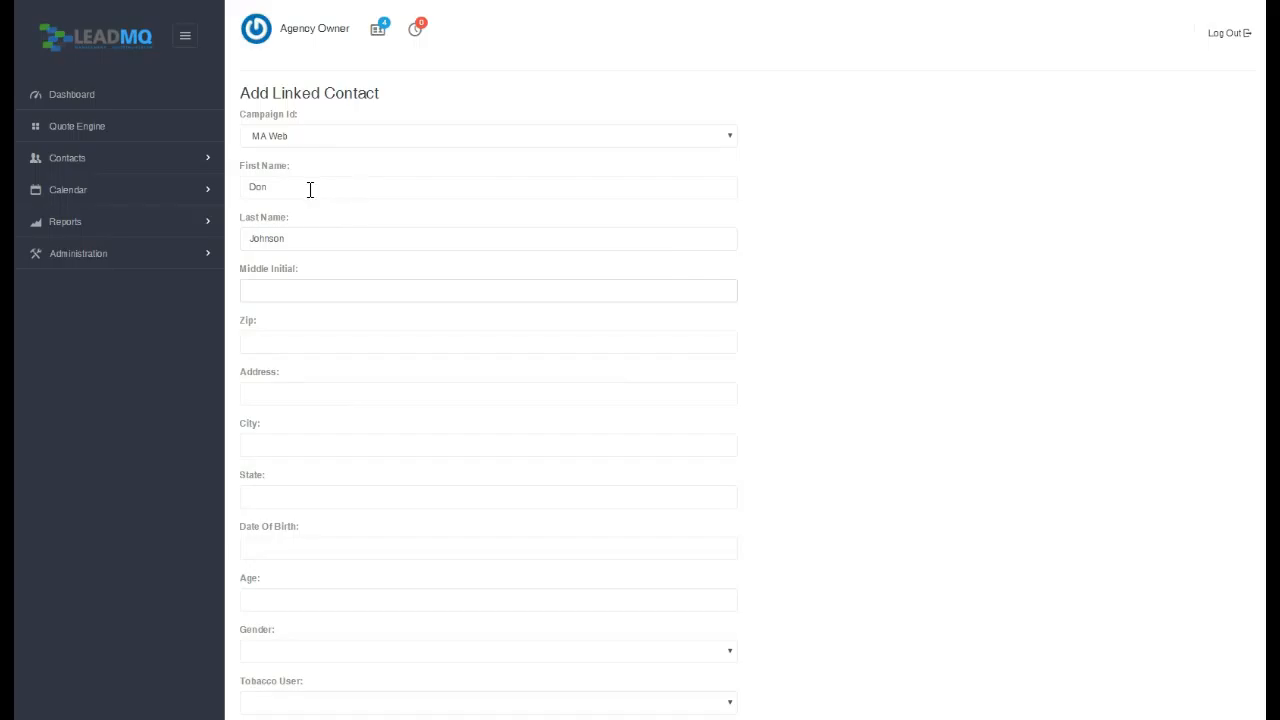
scroll(837, 200, "down", 5)
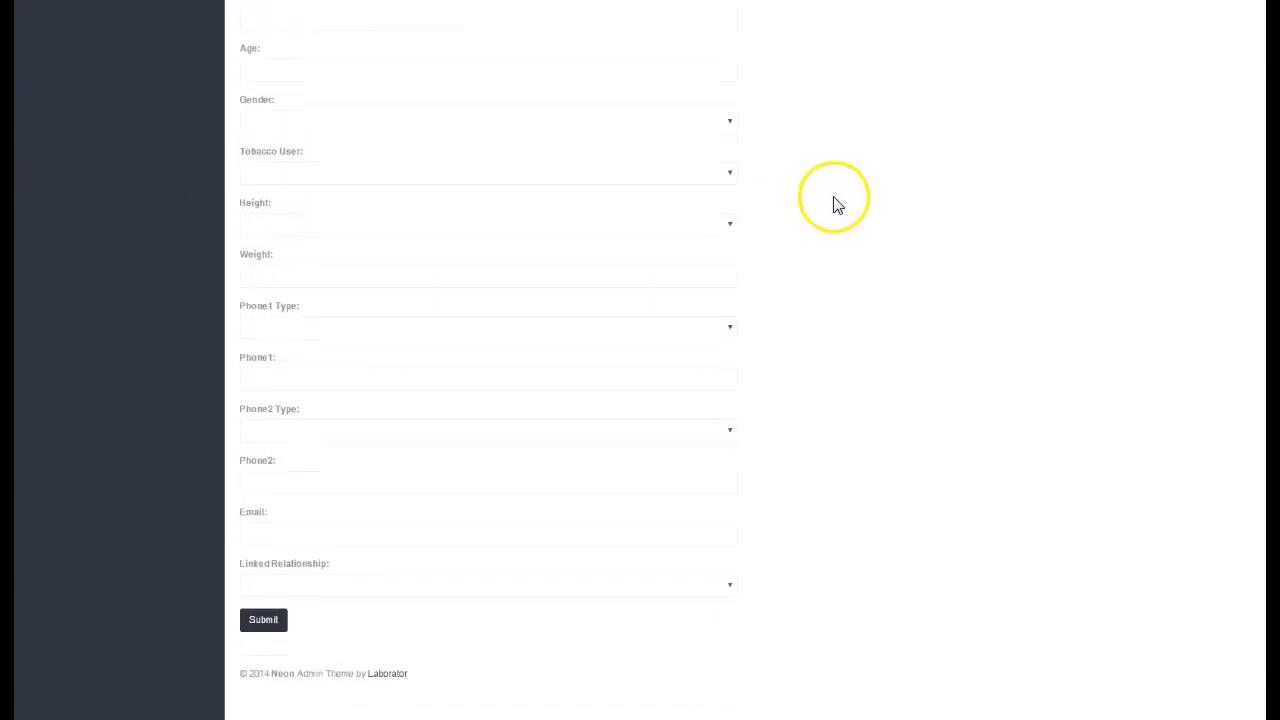
left_click(264, 620)
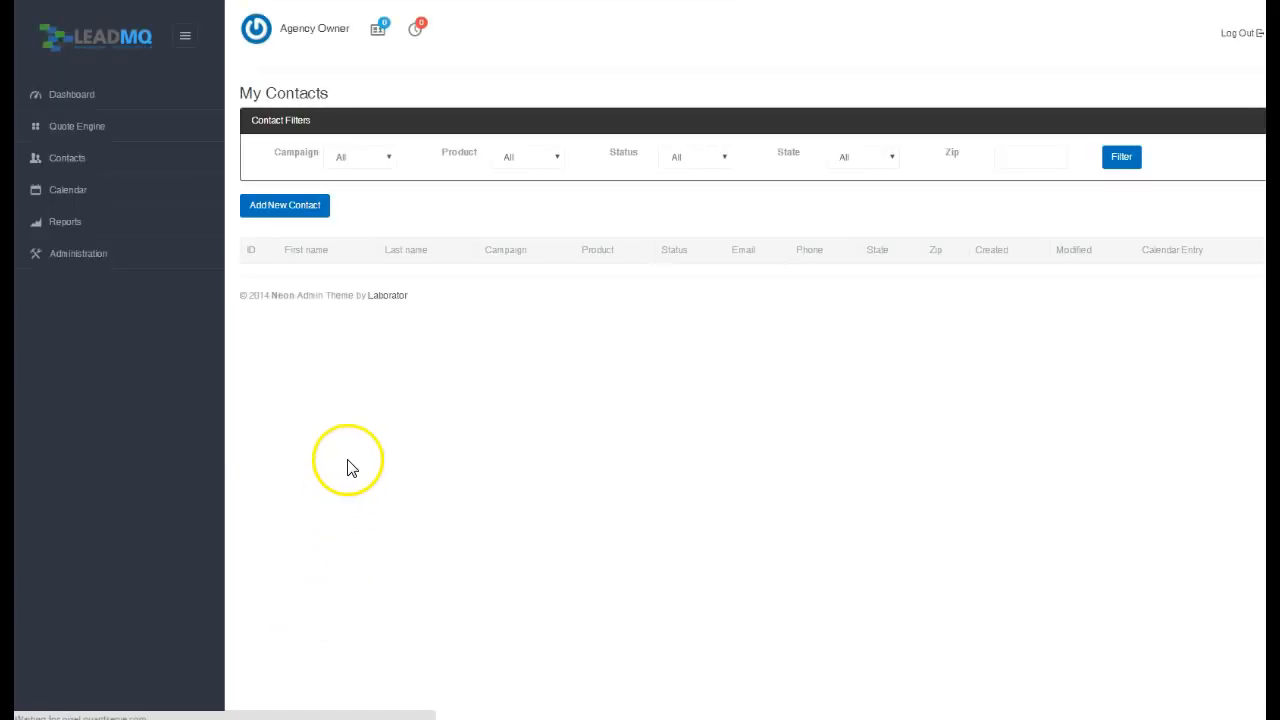
Open the lead's contact from My Contacts, view the spouse's linked record, and return to the lead.
left_click(384, 322)
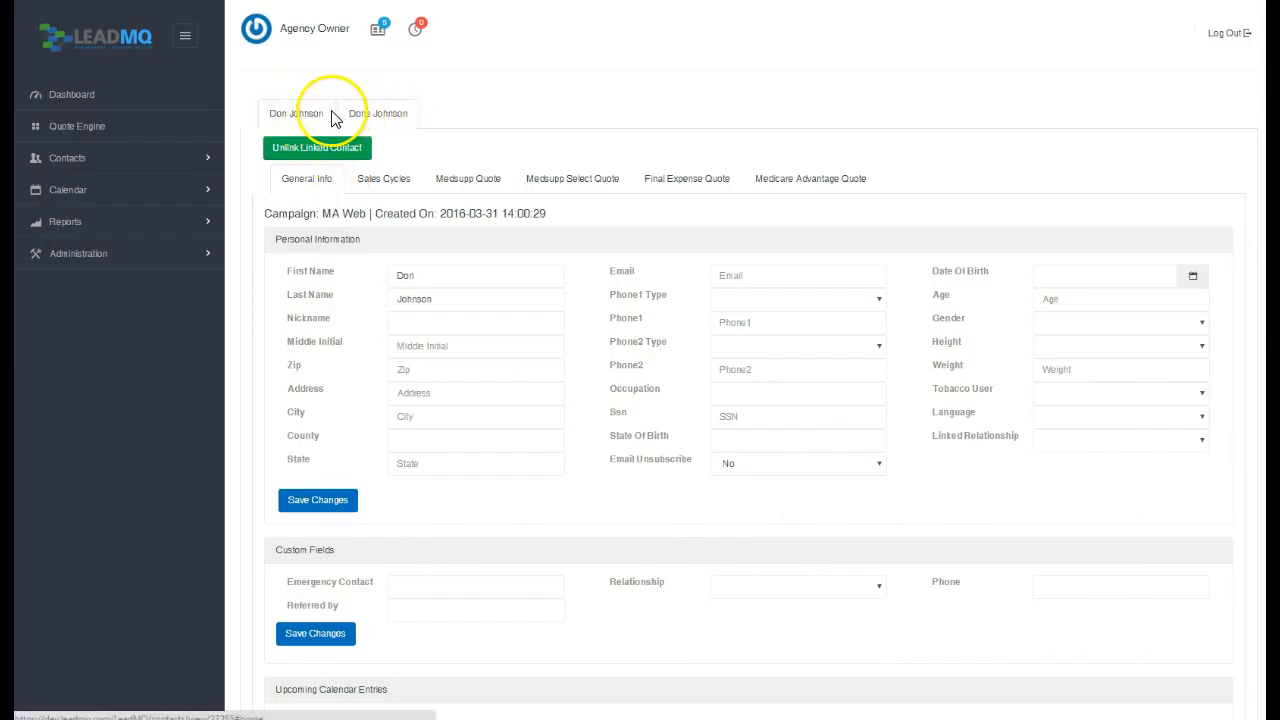
left_click(372, 116)
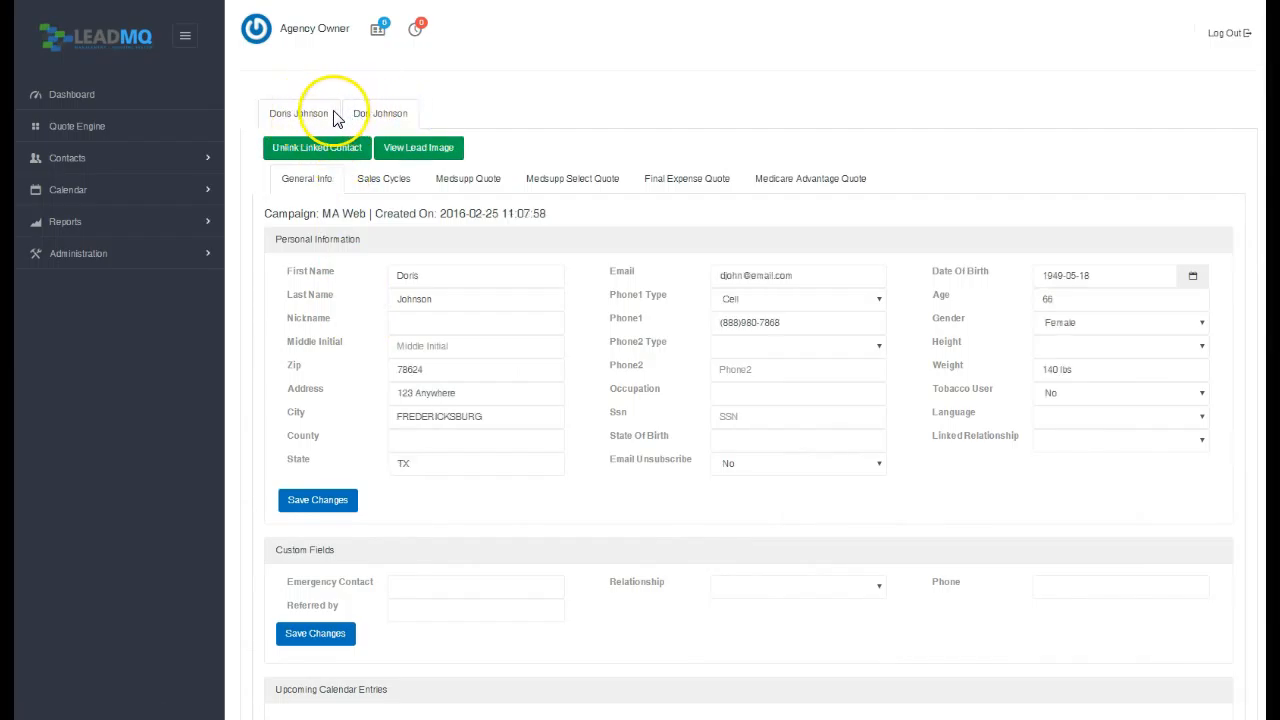
left_click(308, 116)
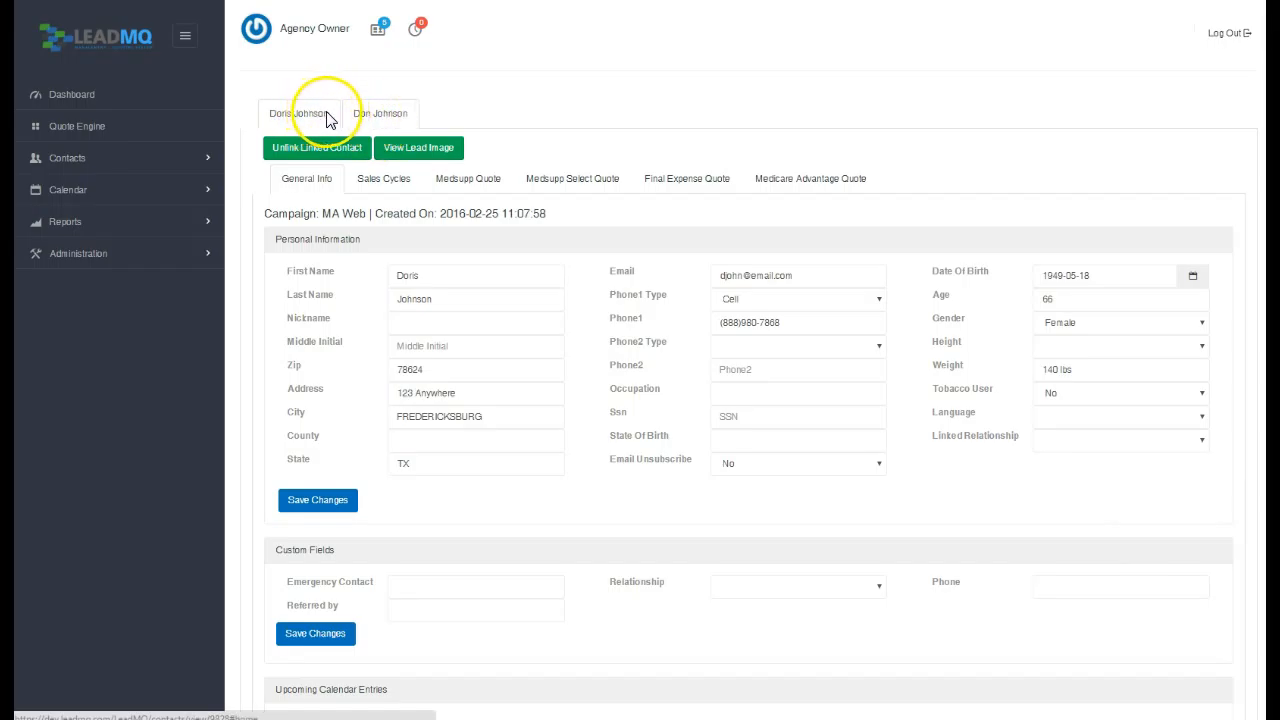
left_click(381, 116)
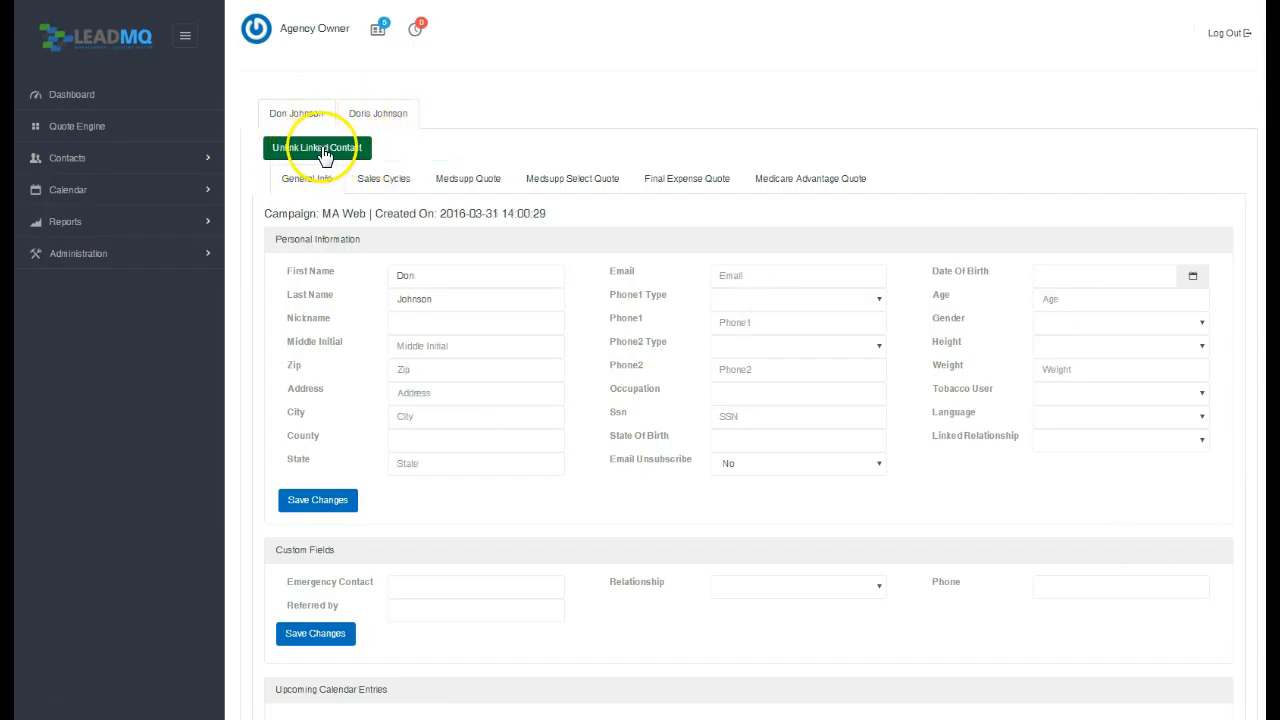
left_click(378, 113)
Display the lead's scanned Information Request Card, close it, and reopen it from the record.
left_click(420, 150)
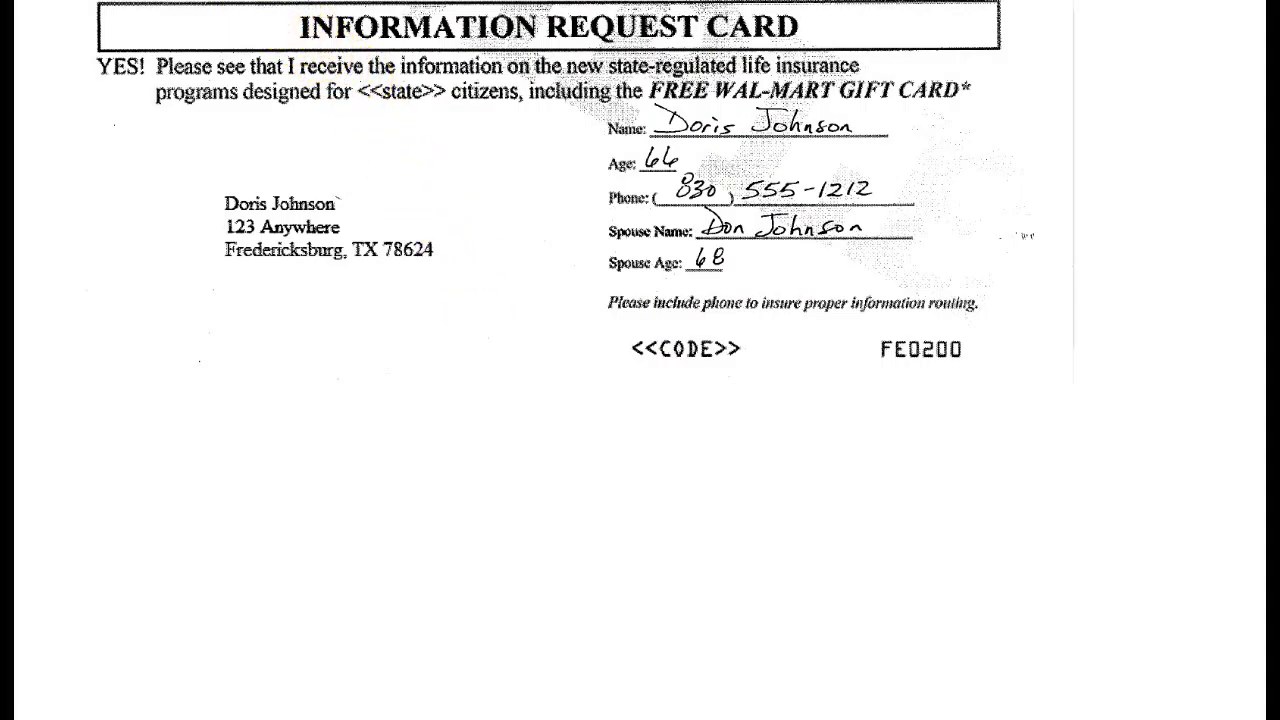
key("ctrl+w")
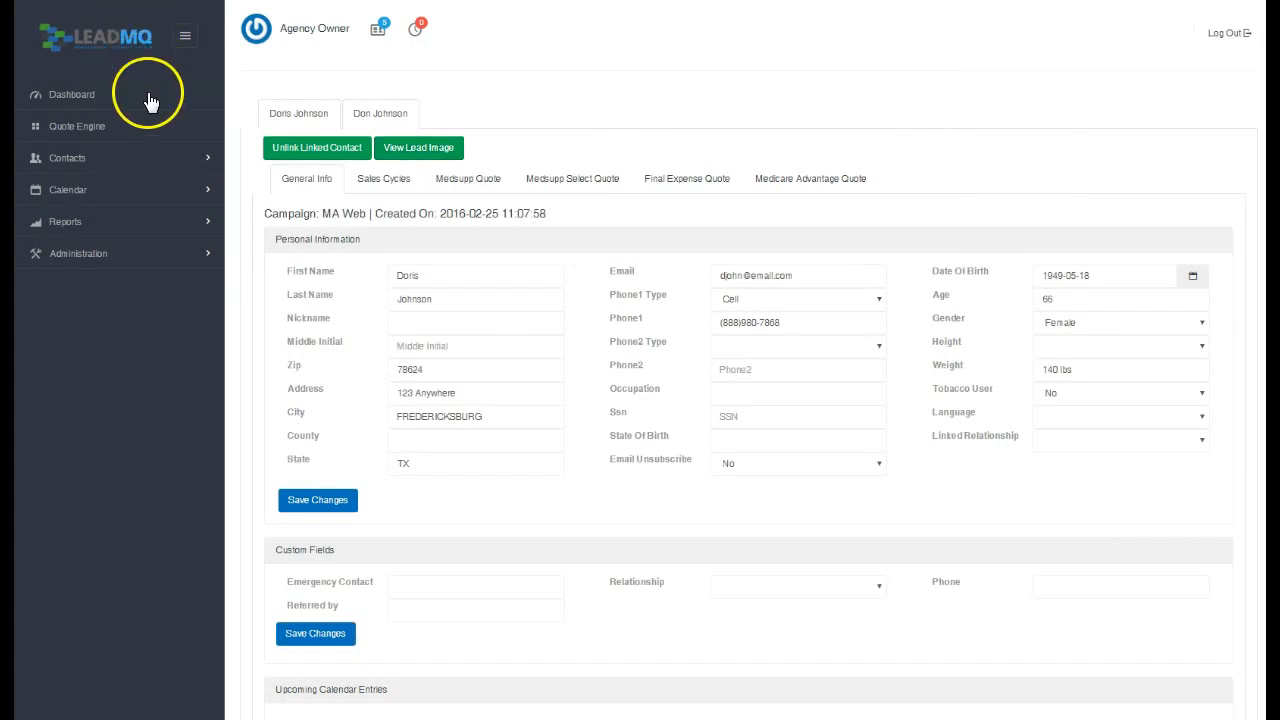
left_click(408, 148)
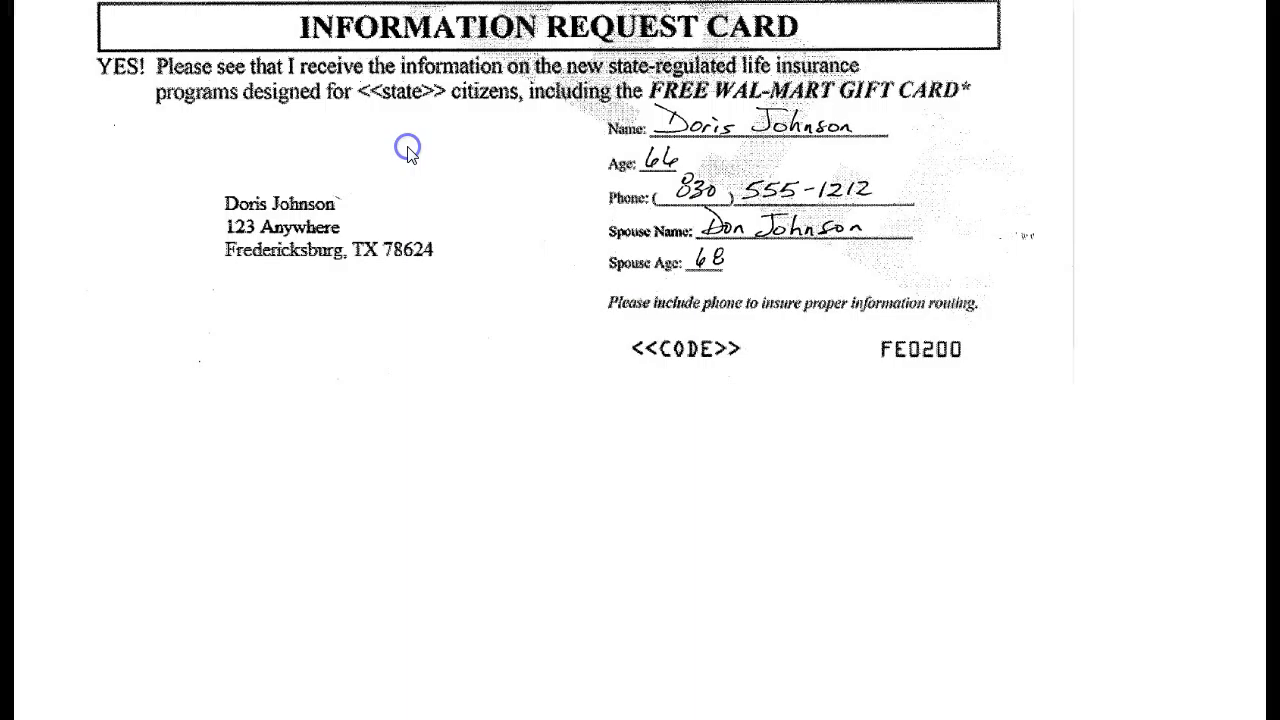